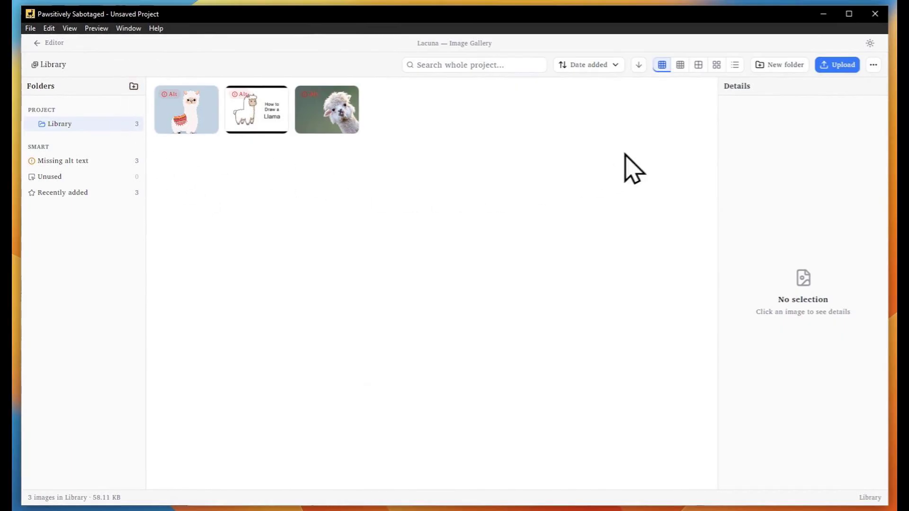
Create a new empty folder named 'testet' inside Library
click(786, 64)
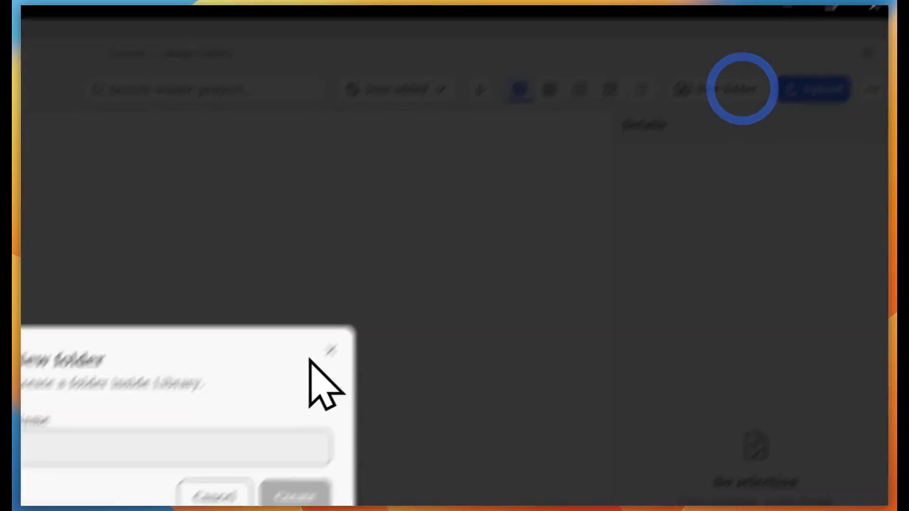
text(testet)
click(294, 496)
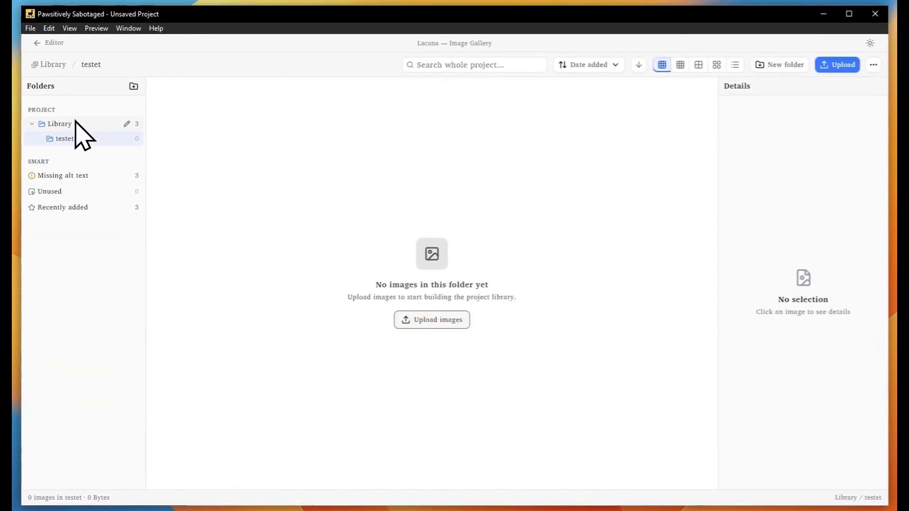
Select all three llama images in the Library folder
click(75, 123)
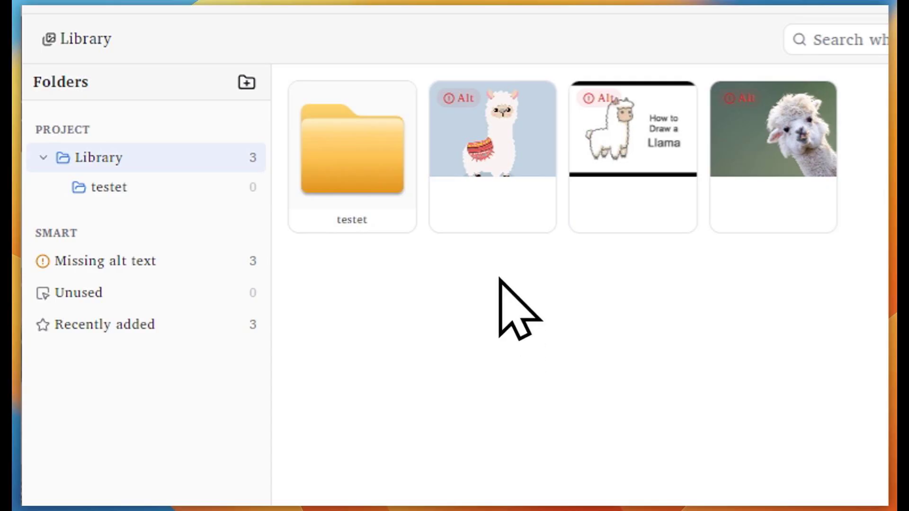
click(495, 180)
shift+click(434, 160)
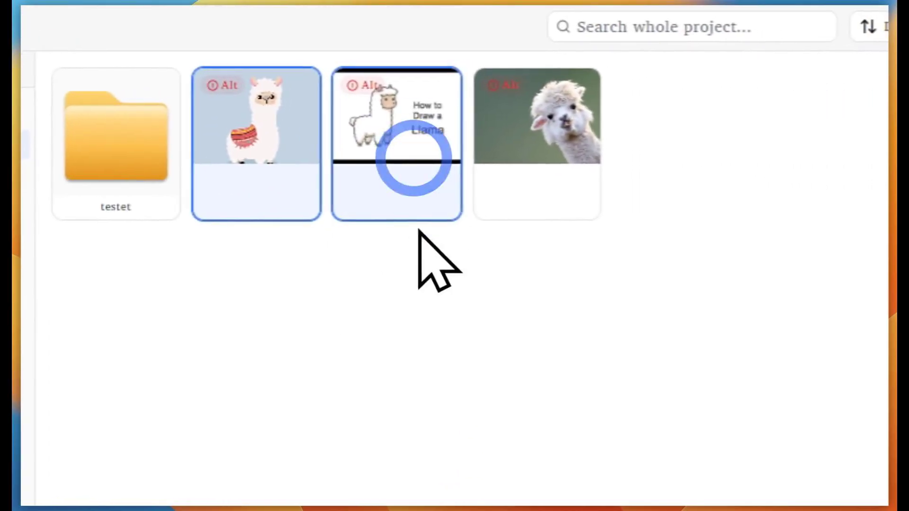
shift+click(538, 163)
click(464, 294)
click(238, 128)
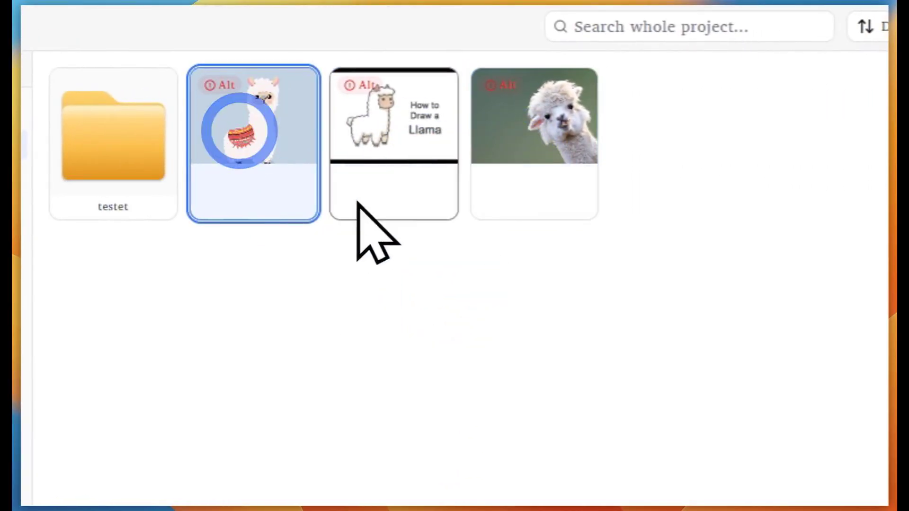
shift+click(532, 147)
right_click(545, 156)
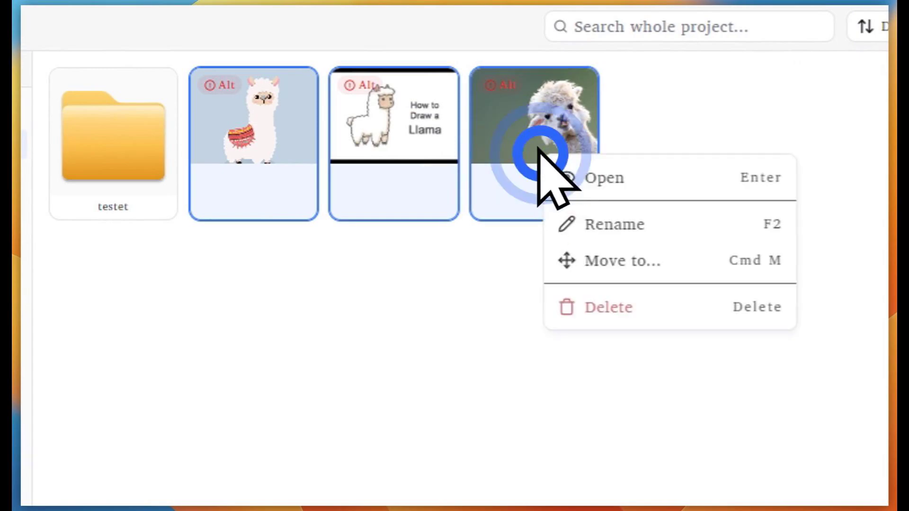
click(630, 372)
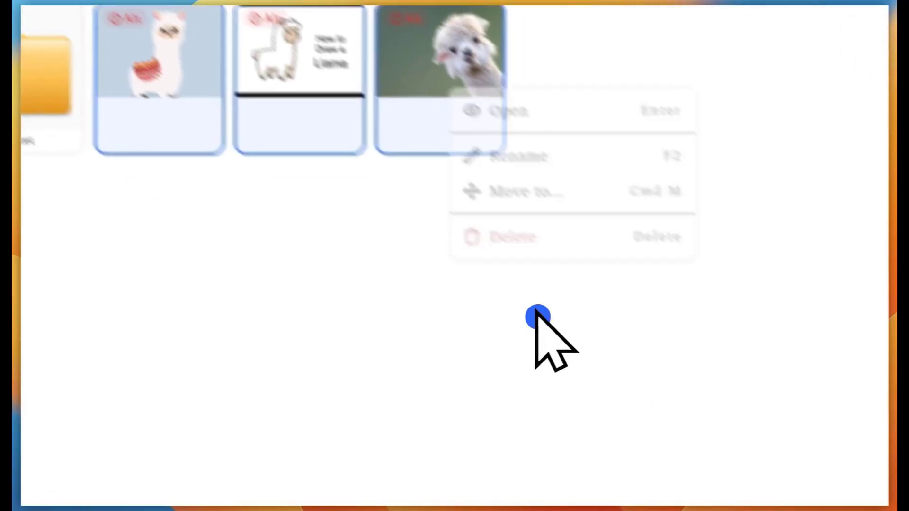
Move the three llama images into Library / testet and open testet to verify
click(425, 475)
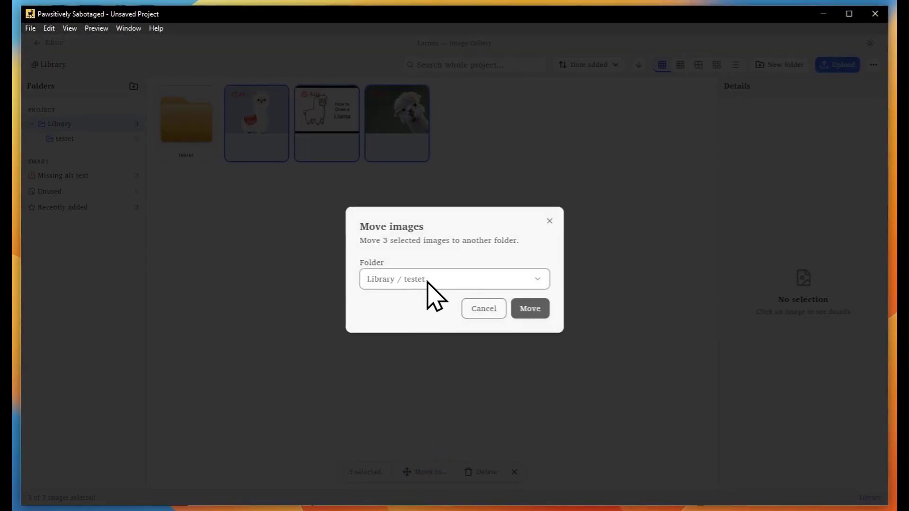
click(529, 308)
click(68, 124)
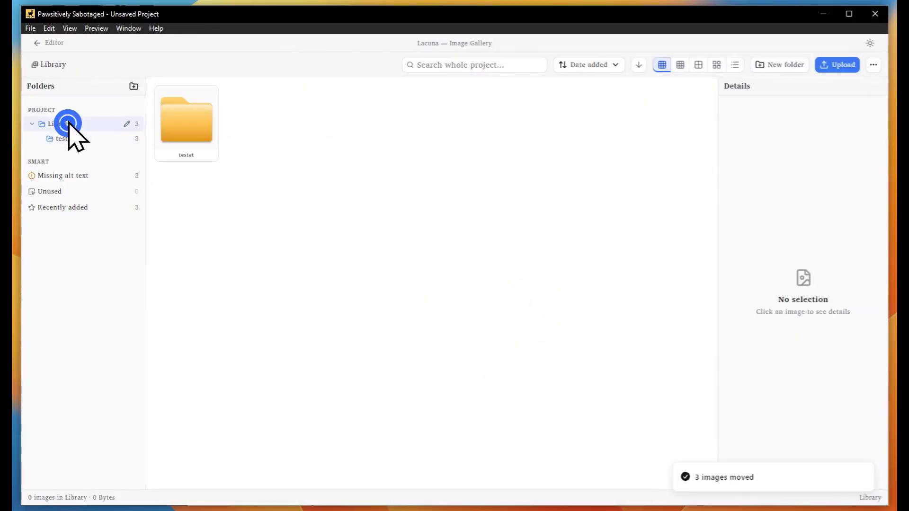
double_click(170, 129)
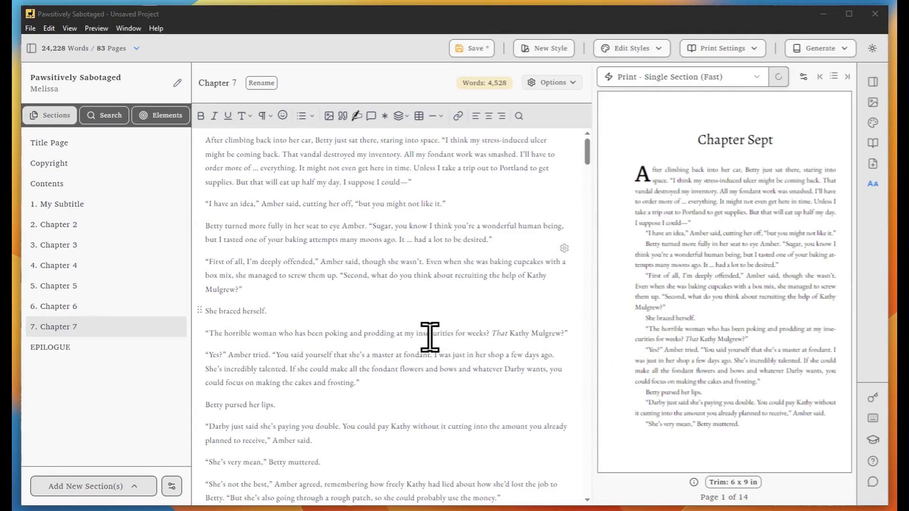
Set the 'First of all, I'm deeply offended' paragraph's letter spacing to -0.016 em
click(294, 275)
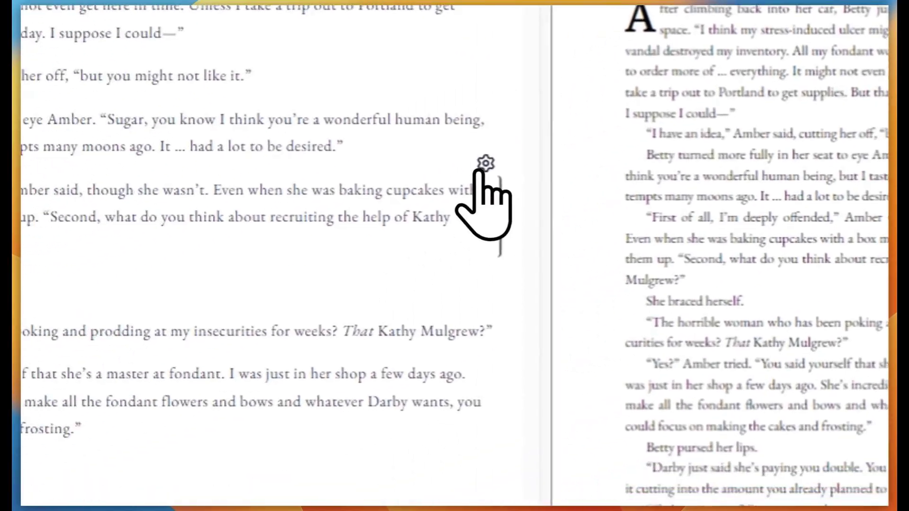
click(486, 164)
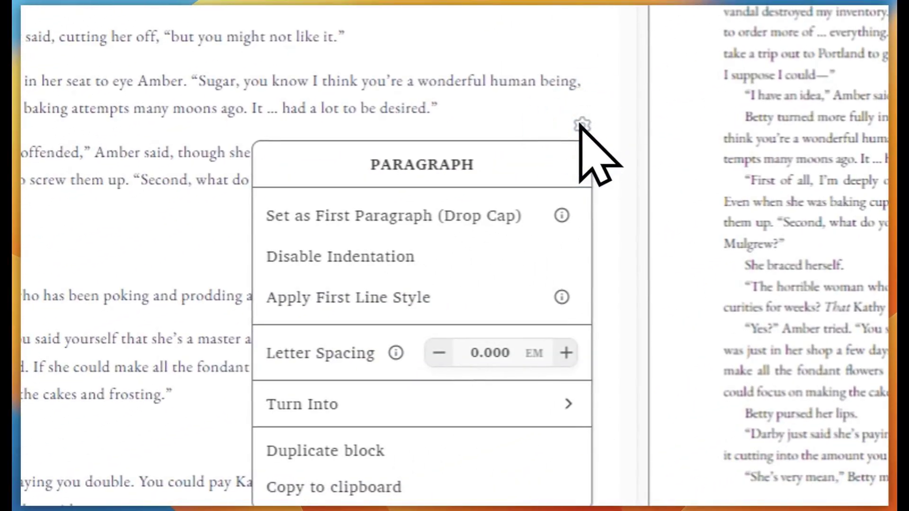
mouse_move(386, 358)
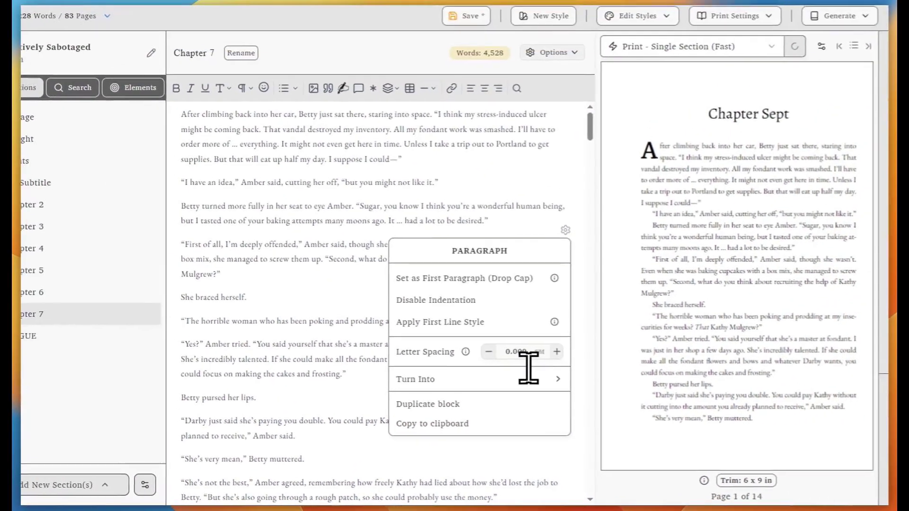
click(517, 351)
click(521, 238)
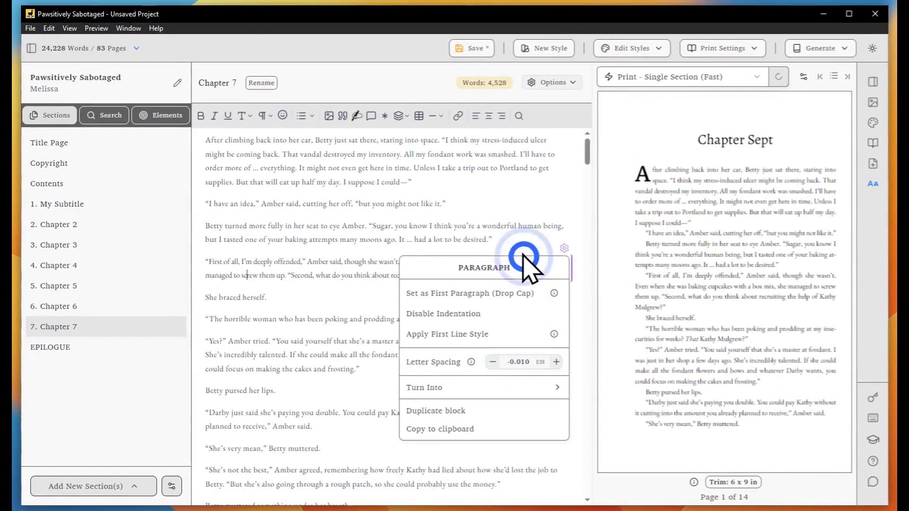
click(516, 361)
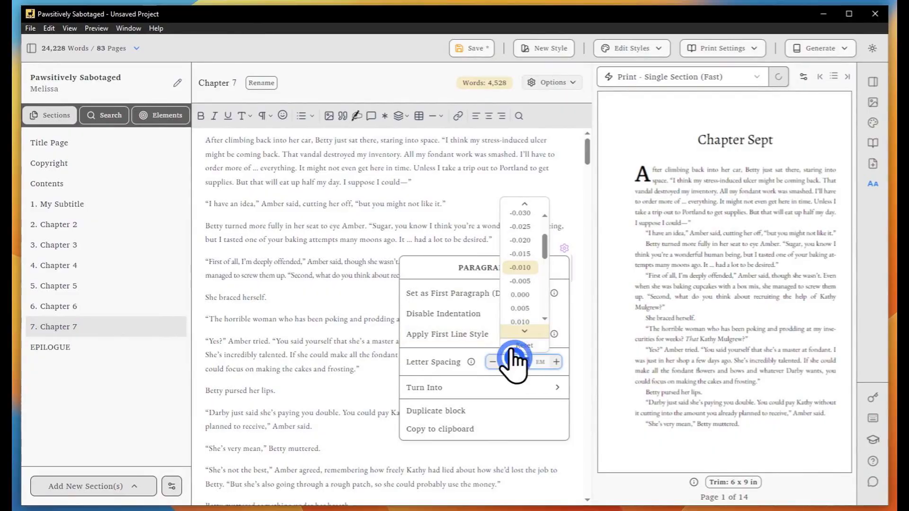
click(521, 254)
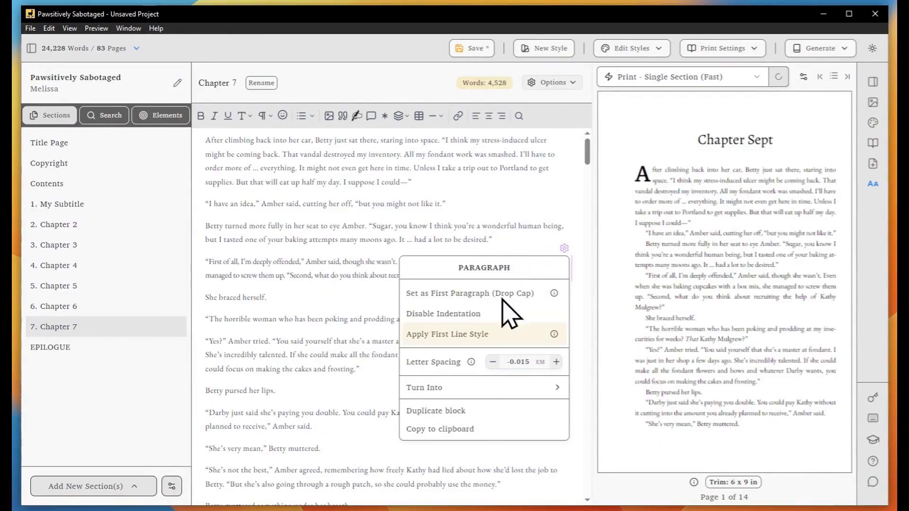
click(492, 361)
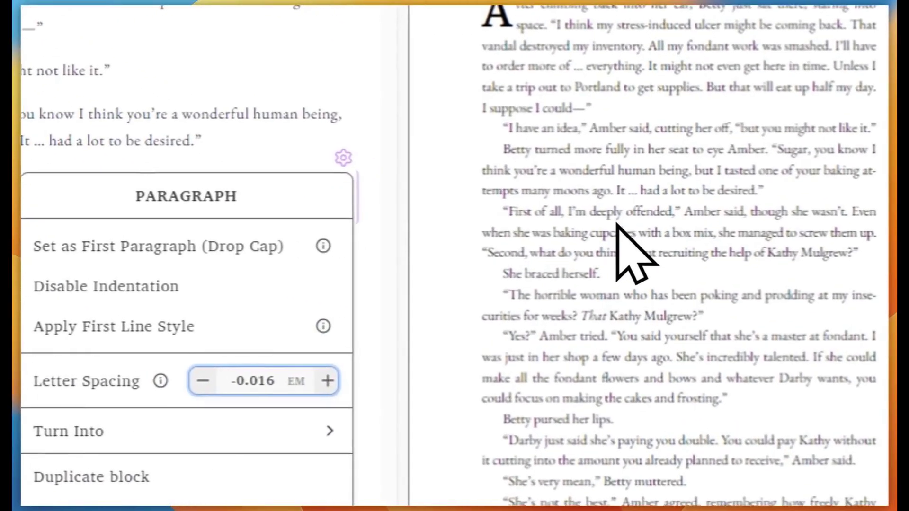
click(370, 326)
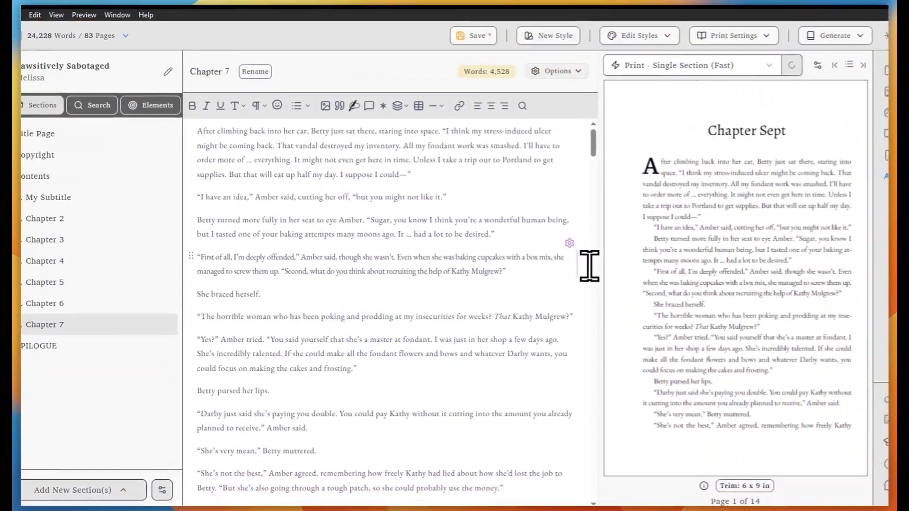
click(476, 157)
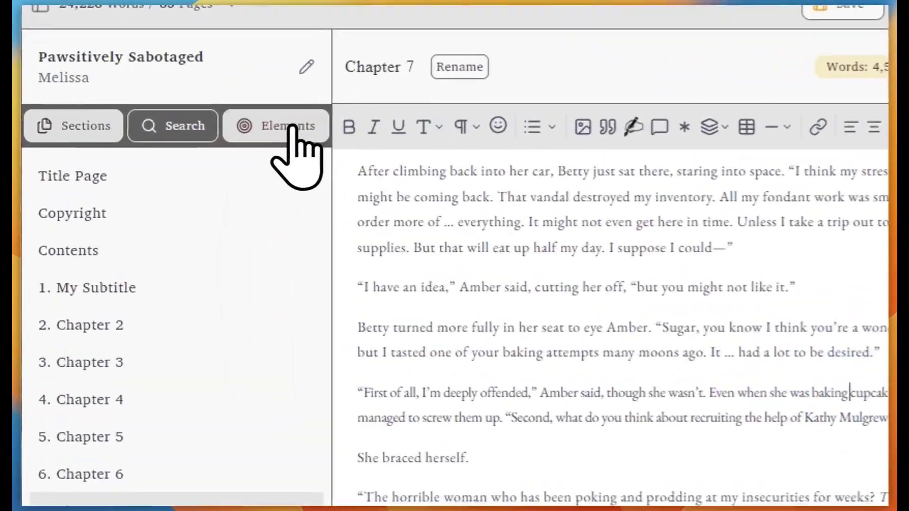
Filter elements by Letter Spacing and jump to the Chapter 7 paragraph result
click(168, 115)
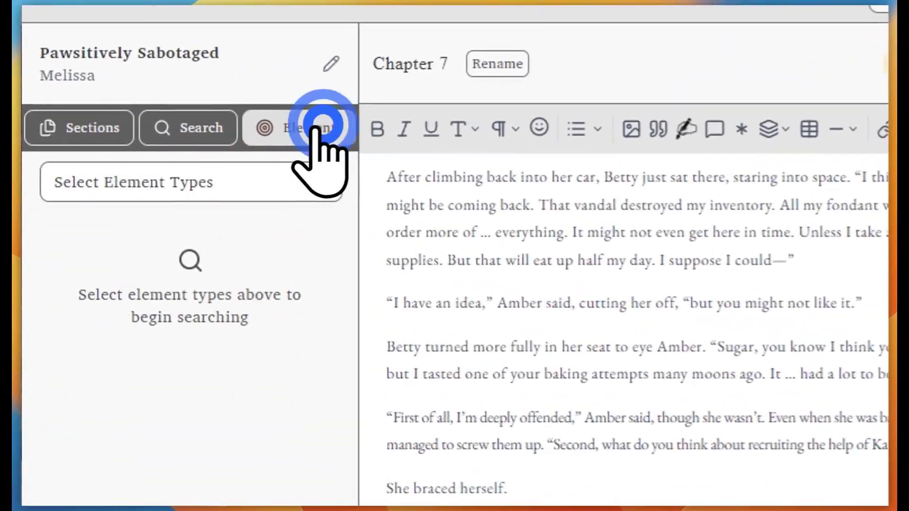
click(321, 185)
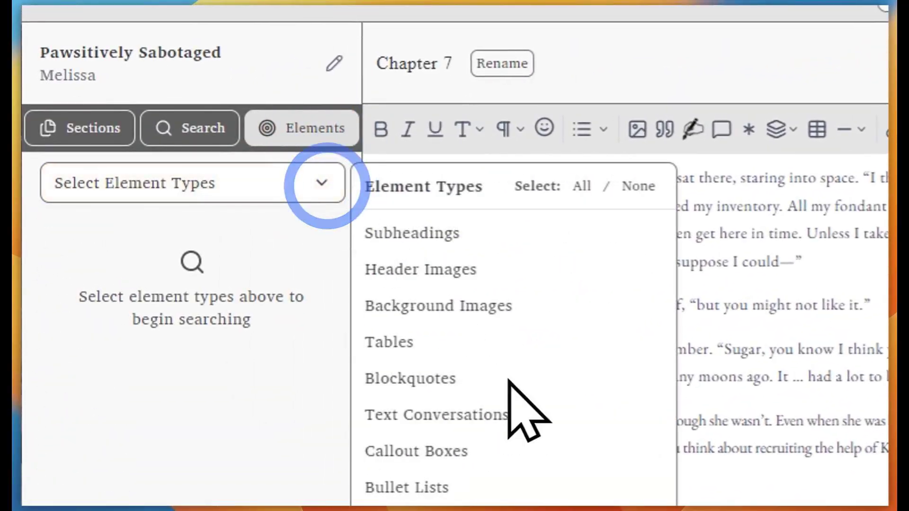
click(447, 428)
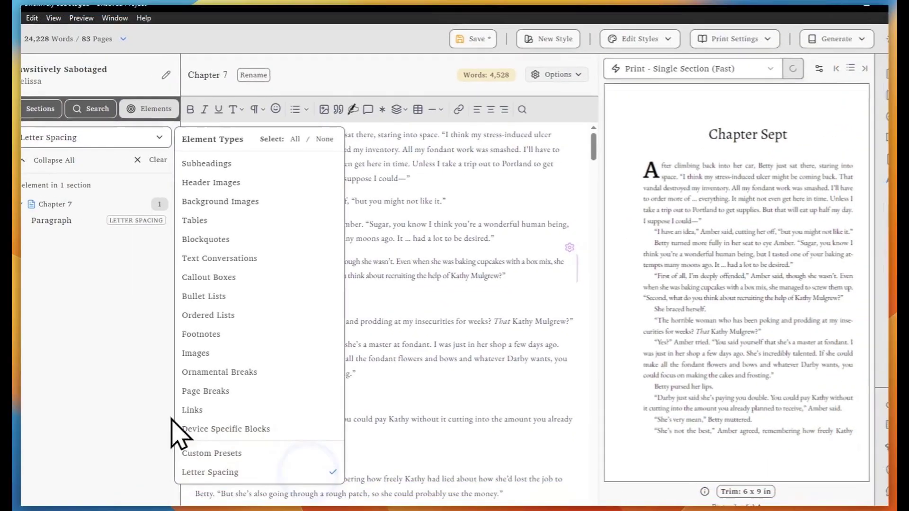
click(110, 398)
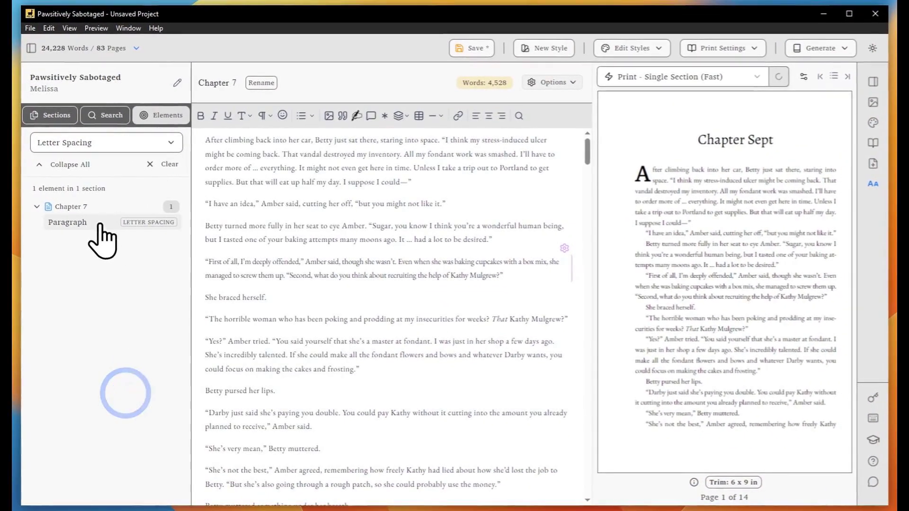
click(85, 221)
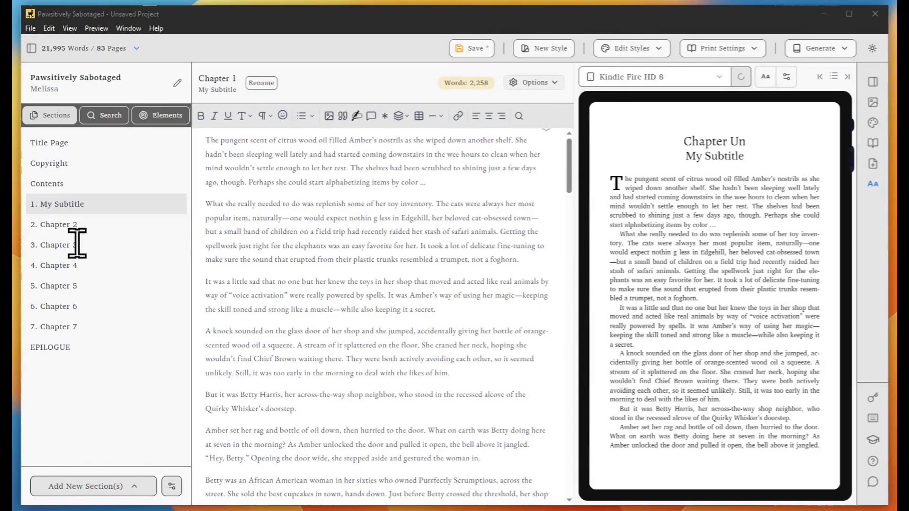
Scroll Chapter 2 and page the preview forward five pages to the current passage
click(308, 252)
scroll(331, 256, down, 10)
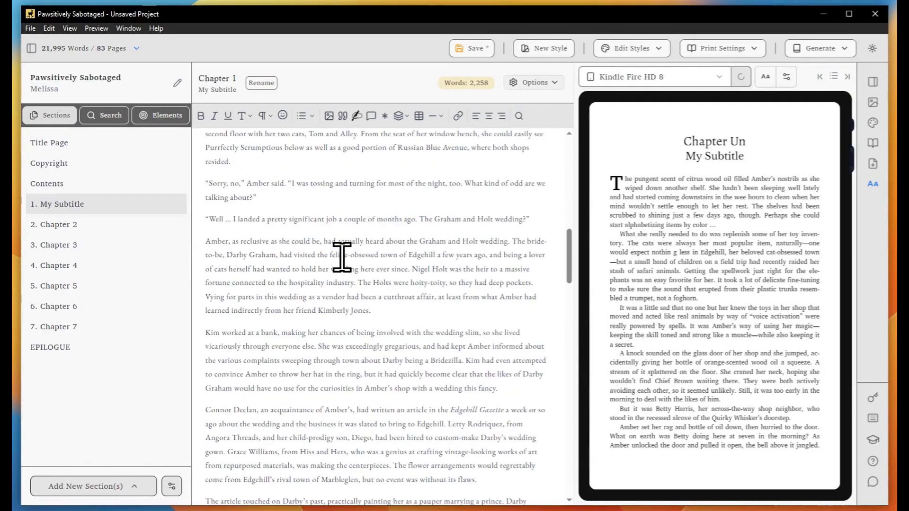
scroll(342, 257, down, 15)
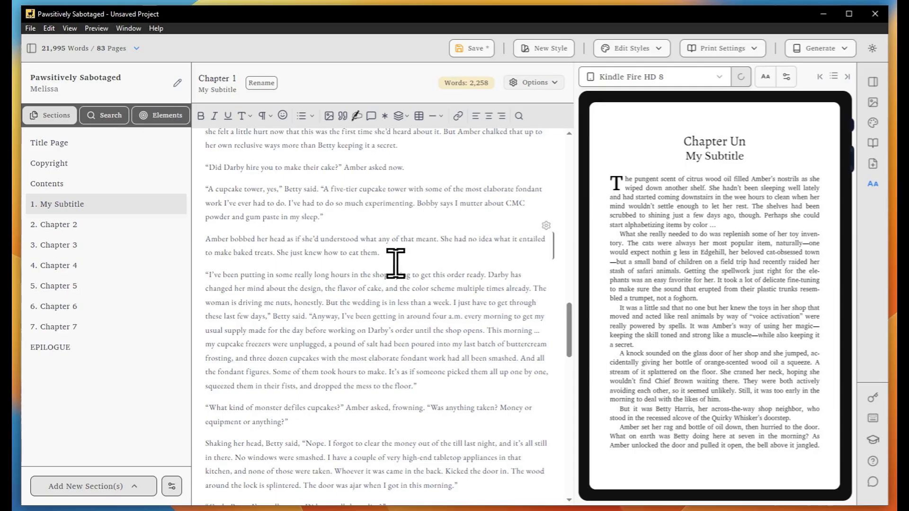
key(ctrl+bracketright)
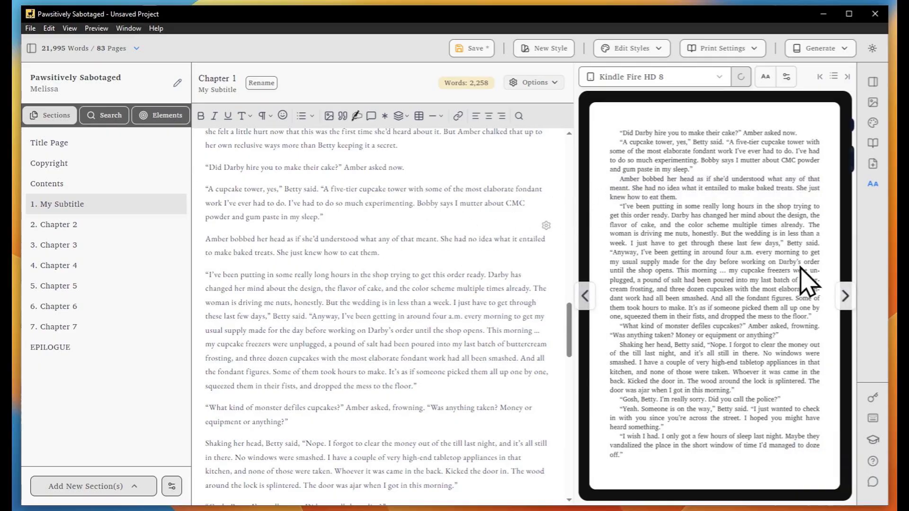
click(846, 296)
click(846, 295)
click(845, 296)
click(845, 296)
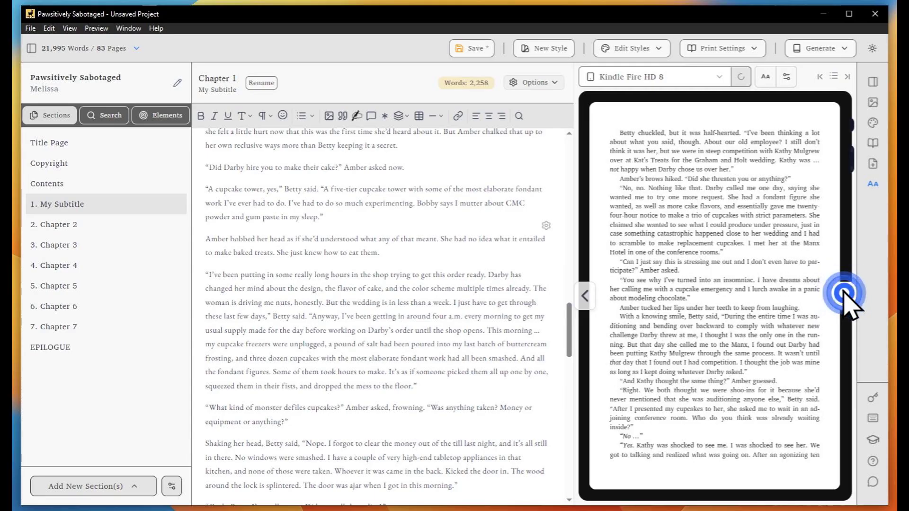
click(846, 296)
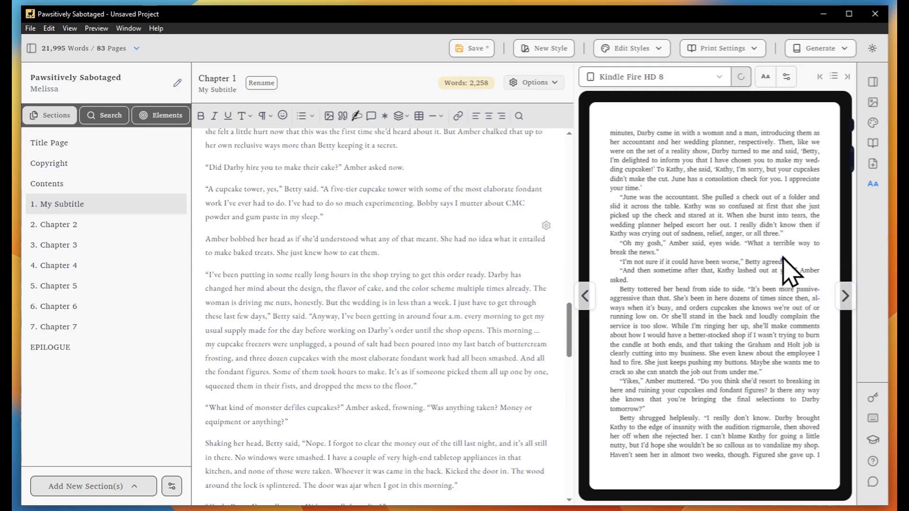
Locate the 'Betty agreed' line in both the preview and the editor
drag(783, 260, 622, 260)
click(640, 260)
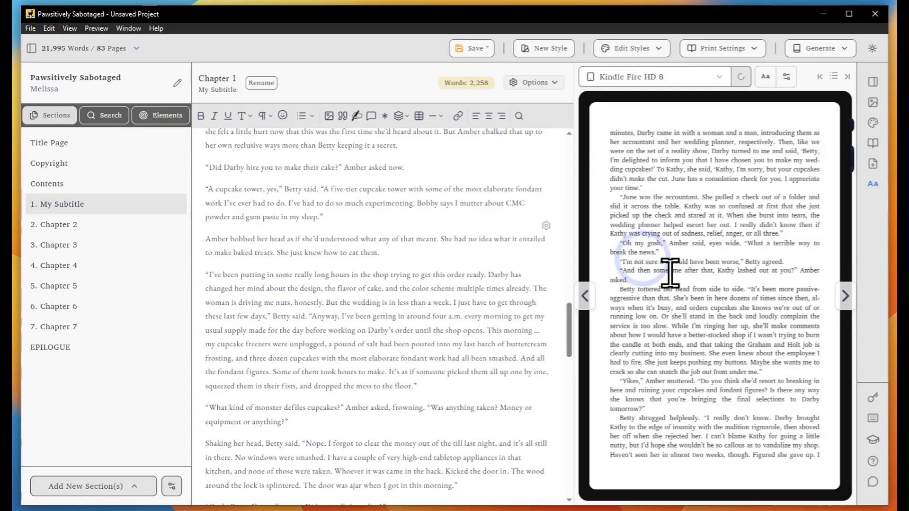
key(ctrl+bracketleft)
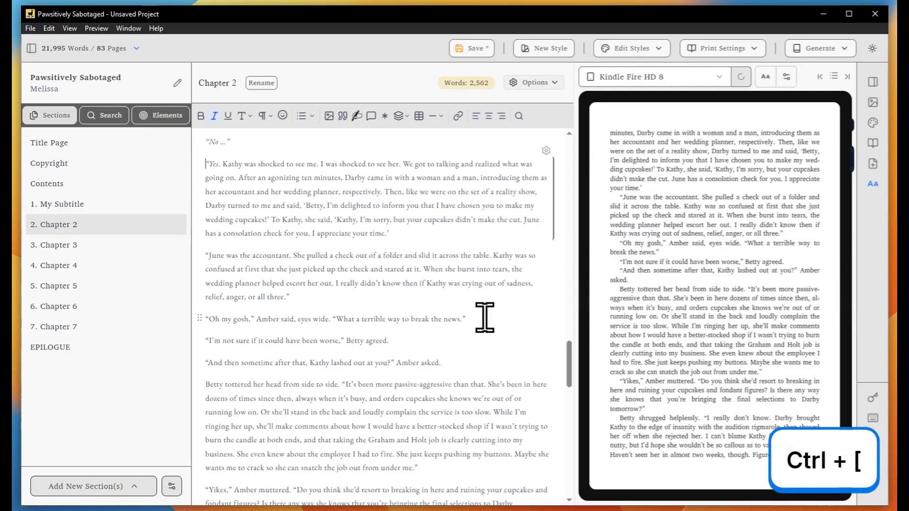
drag(405, 341, 194, 333)
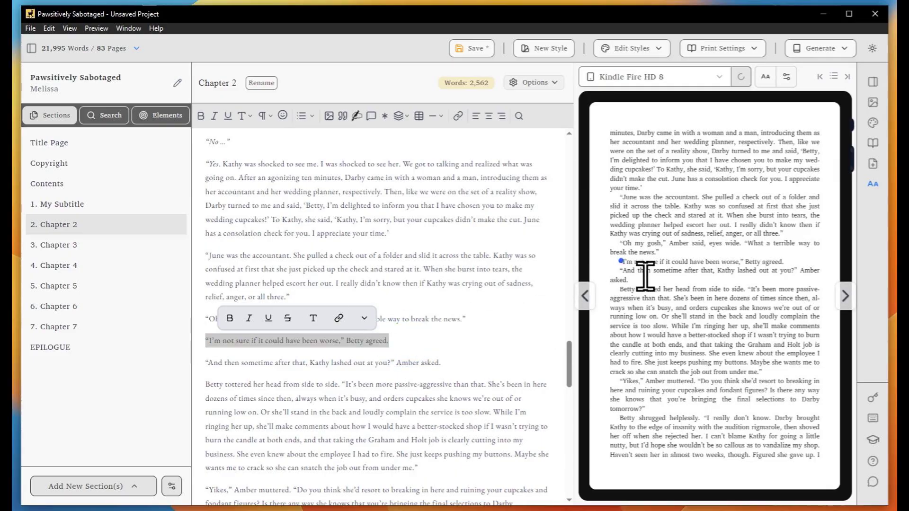
click(619, 260)
click(444, 287)
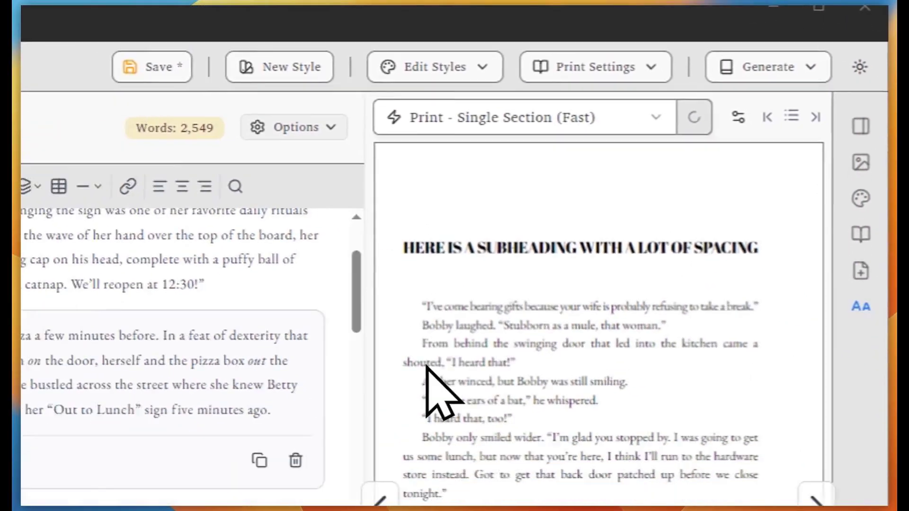
Toggle the H2 style's Trim Top Spacing on and back off for the subheading
click(379, 500)
click(844, 321)
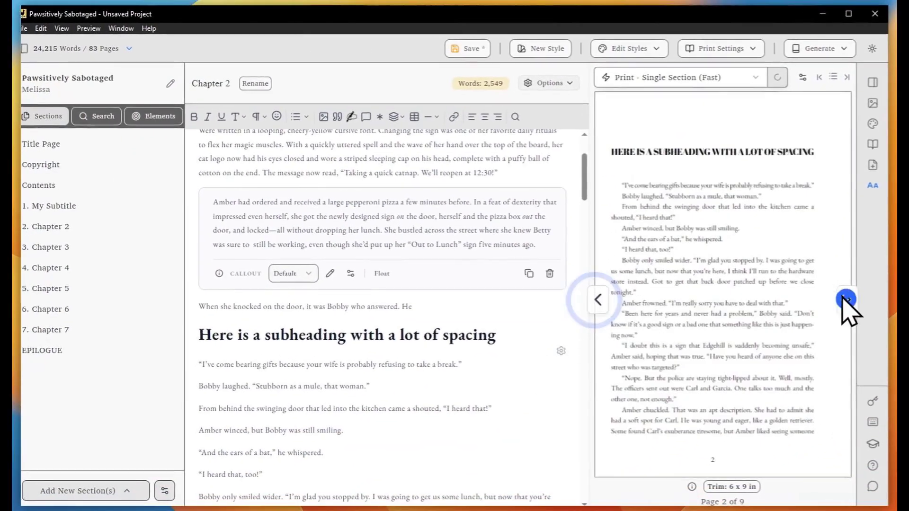
click(844, 321)
click(571, 321)
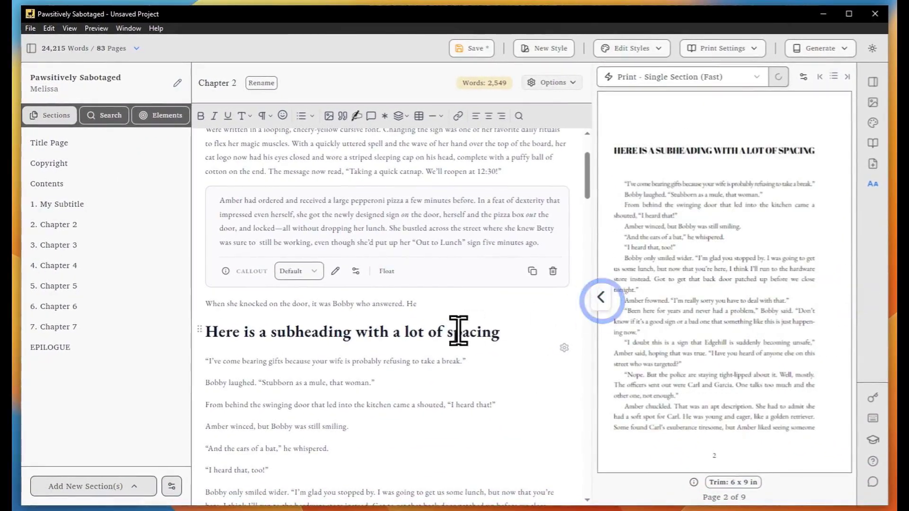
click(380, 332)
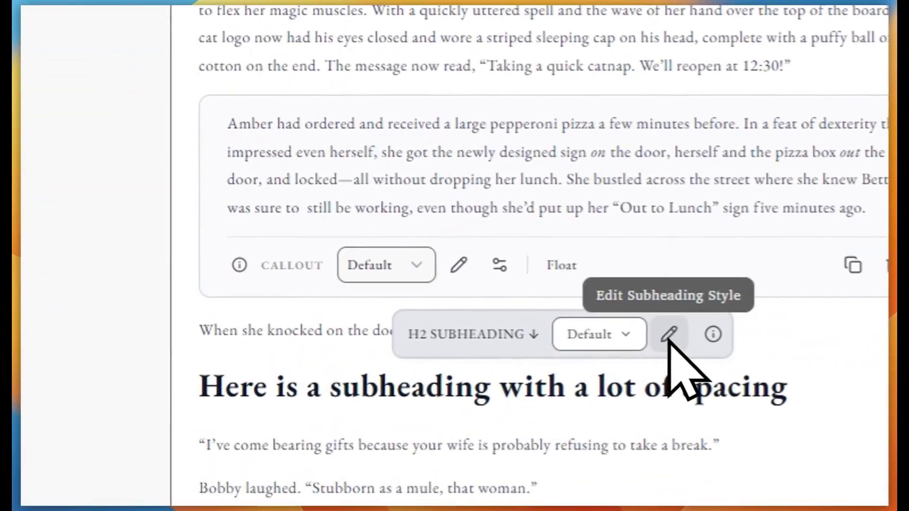
click(669, 334)
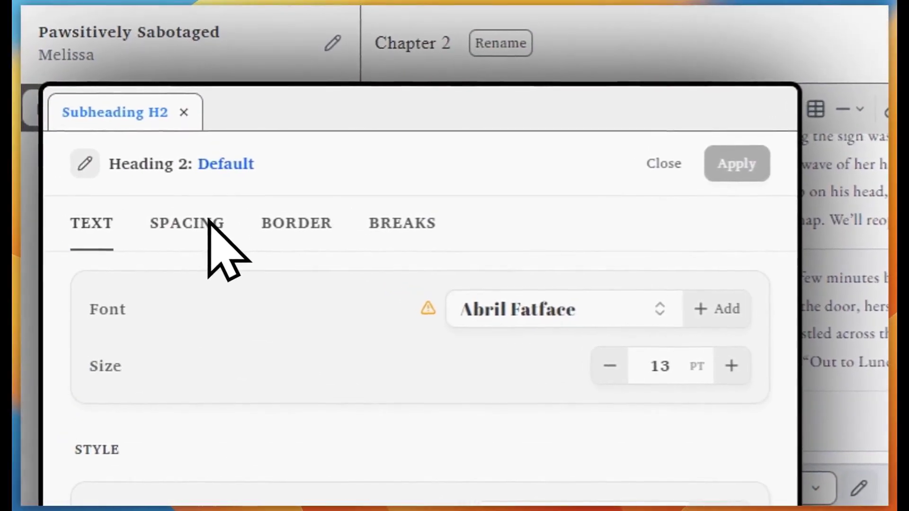
click(208, 222)
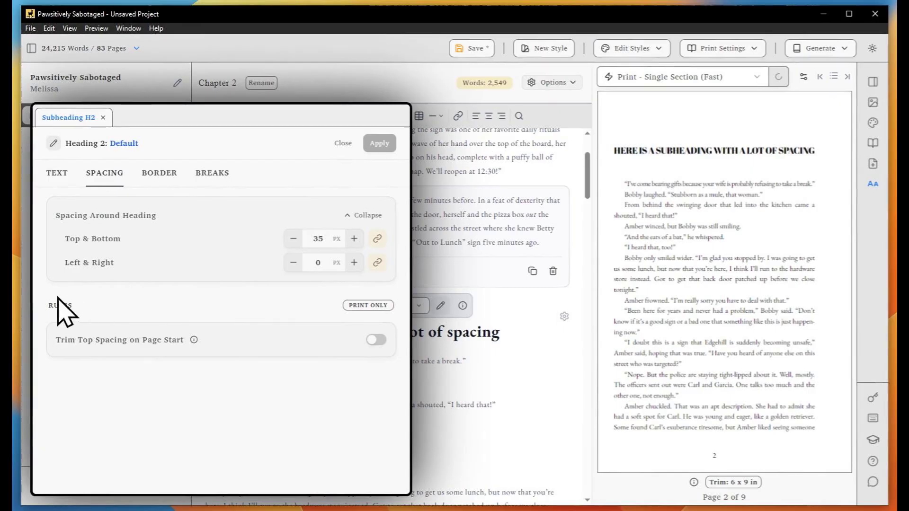
click(376, 341)
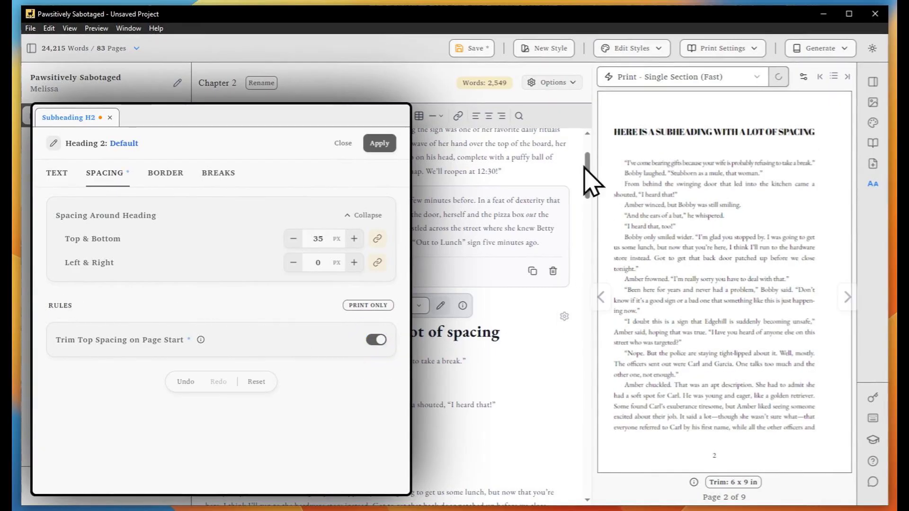
click(371, 340)
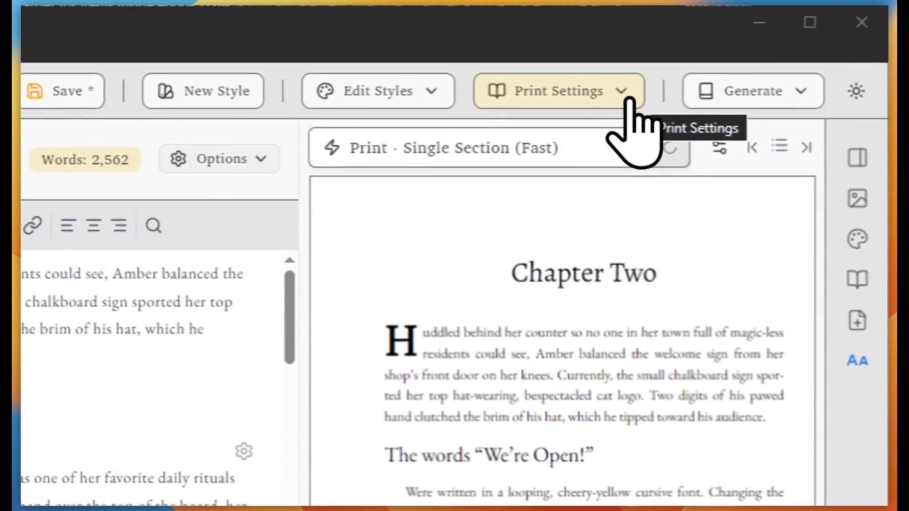
Set Spread Alignment grid snapping to Apply to Every Paragraph and apply it
click(756, 50)
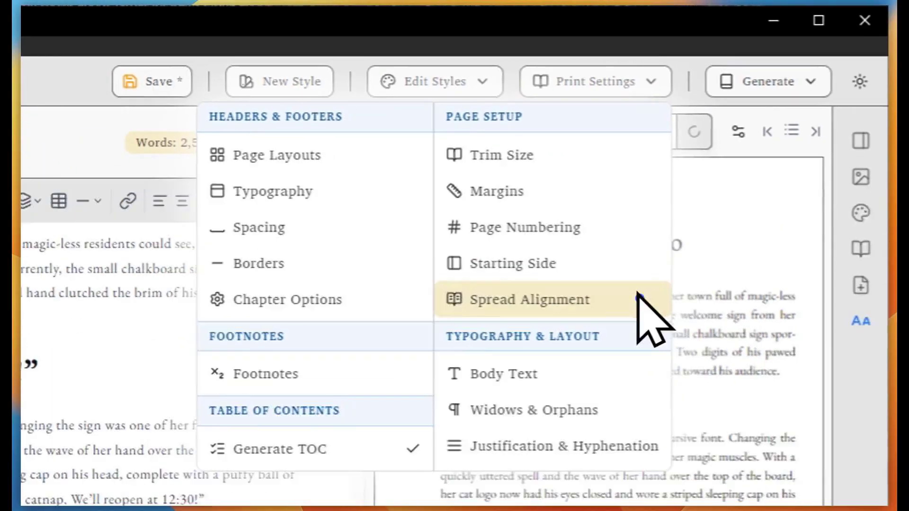
click(606, 335)
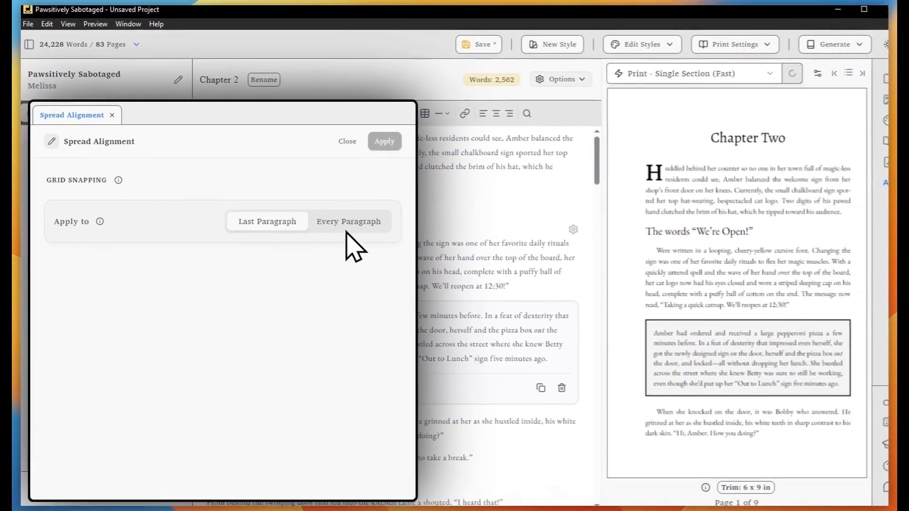
click(563, 211)
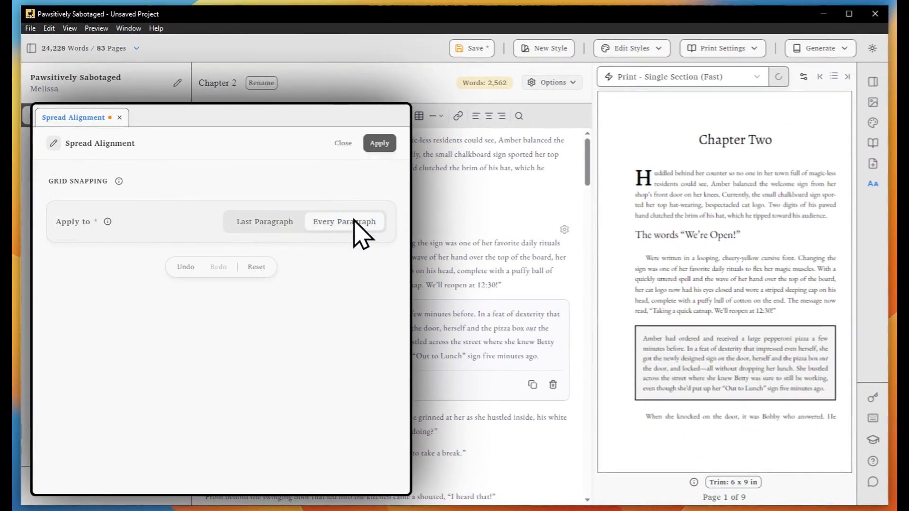
click(263, 218)
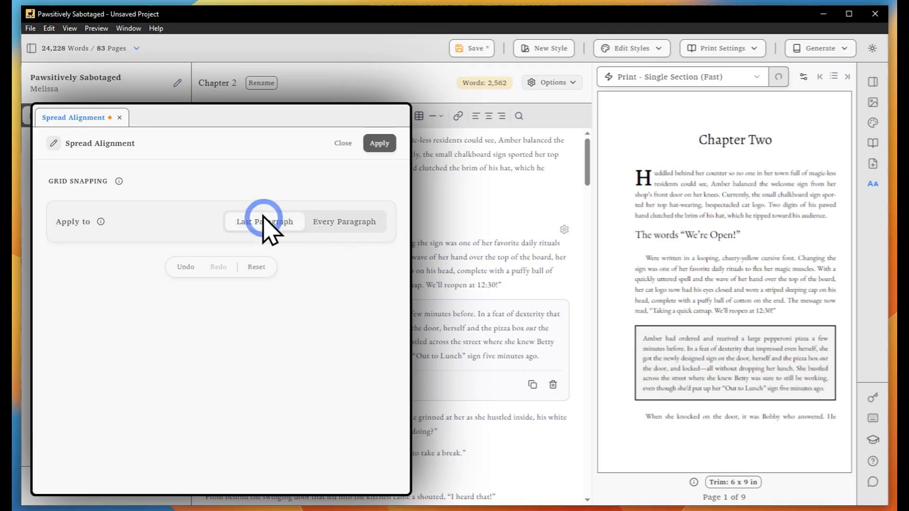
click(350, 221)
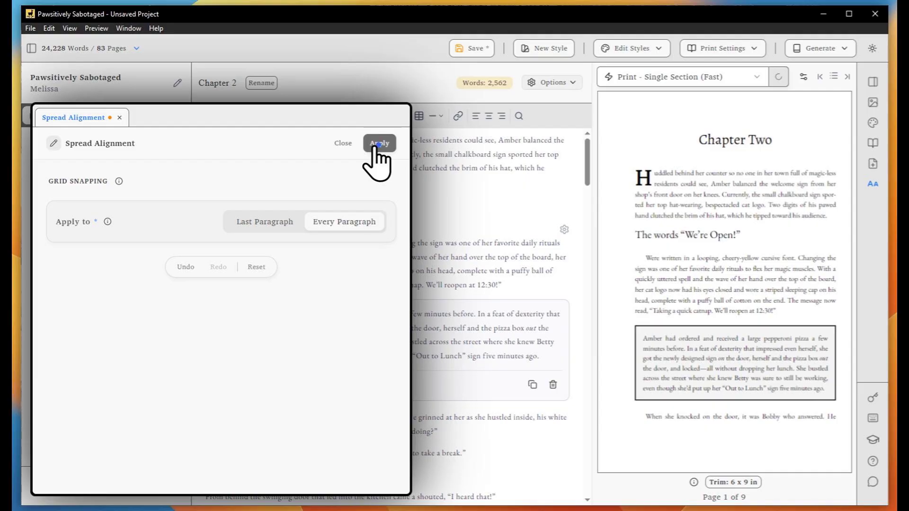
click(343, 143)
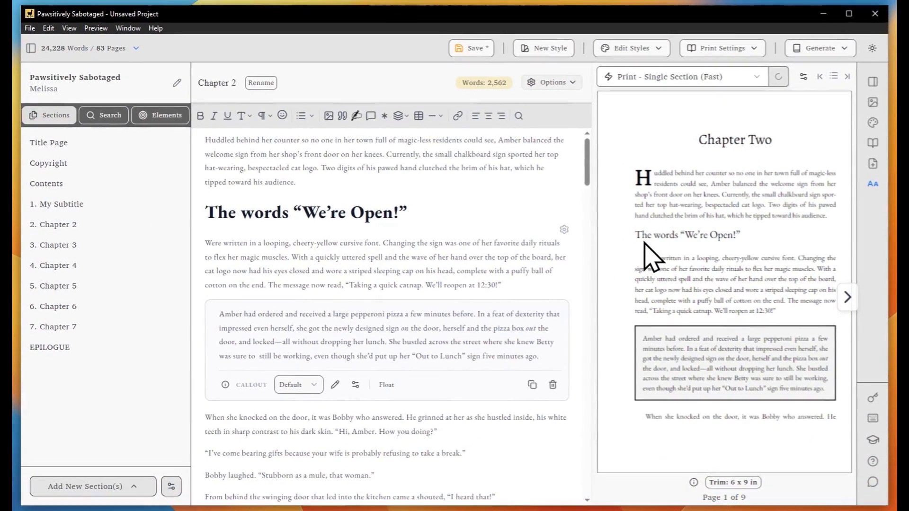
Raise the H1 subheading's top and bottom spacing from 13 px to 16 px
click(386, 214)
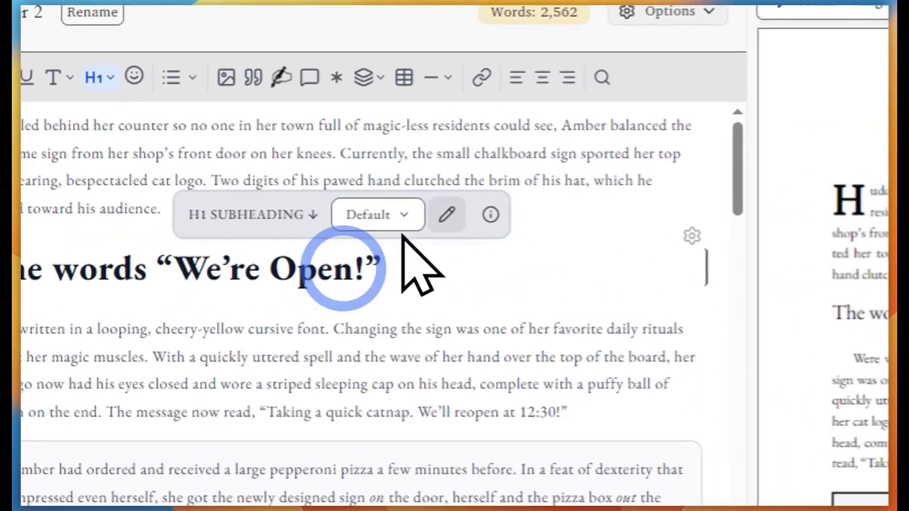
click(447, 215)
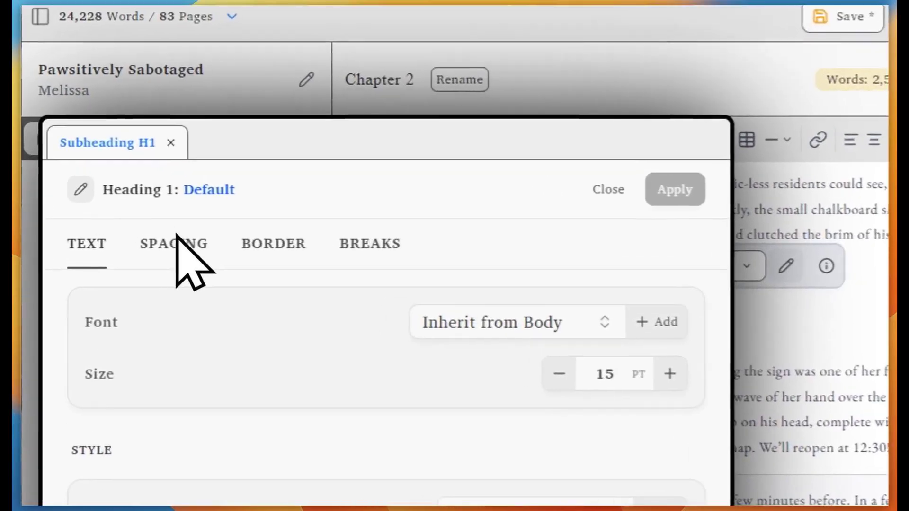
click(191, 251)
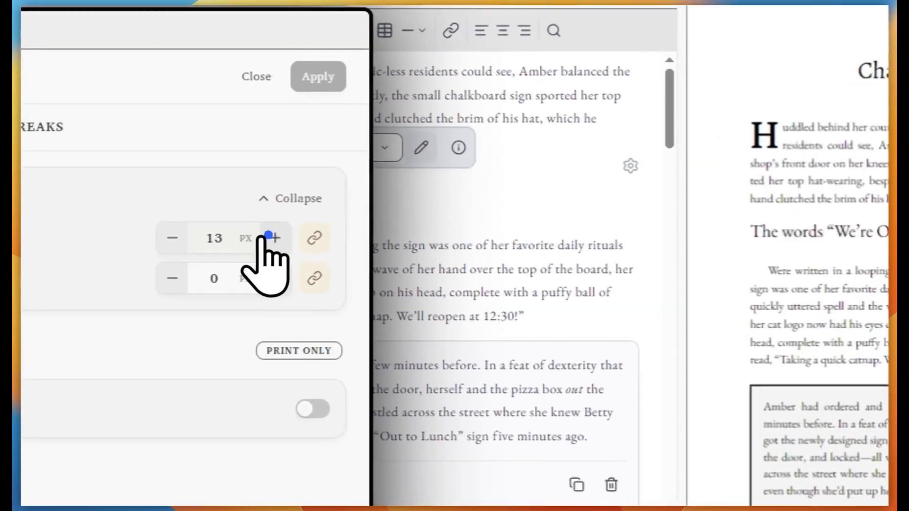
click(353, 239)
click(353, 238)
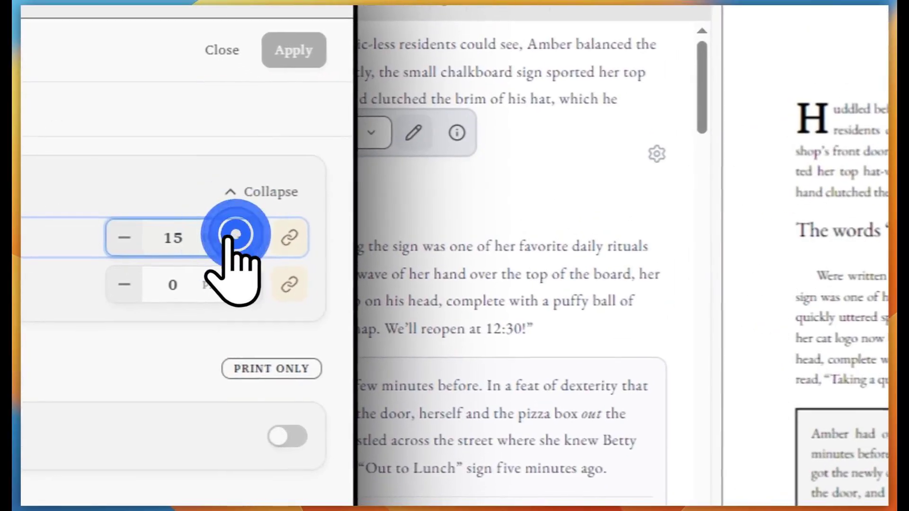
click(353, 238)
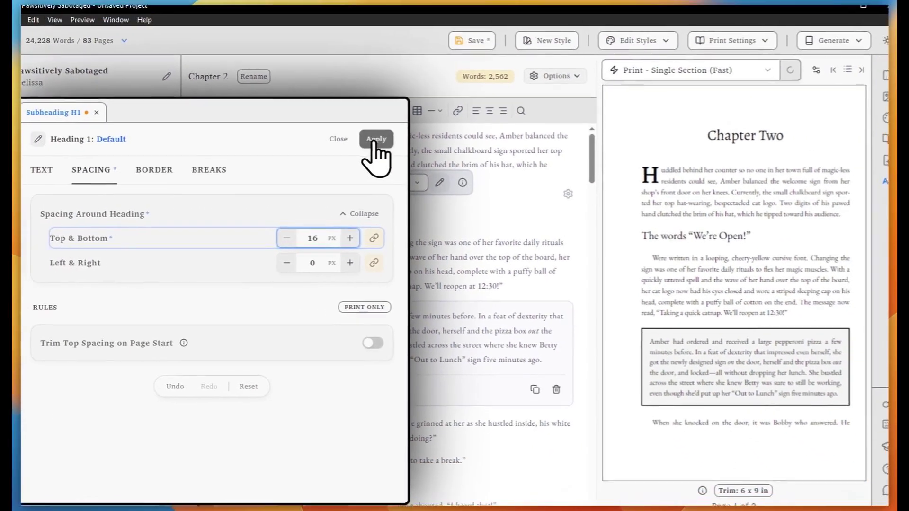
click(321, 109)
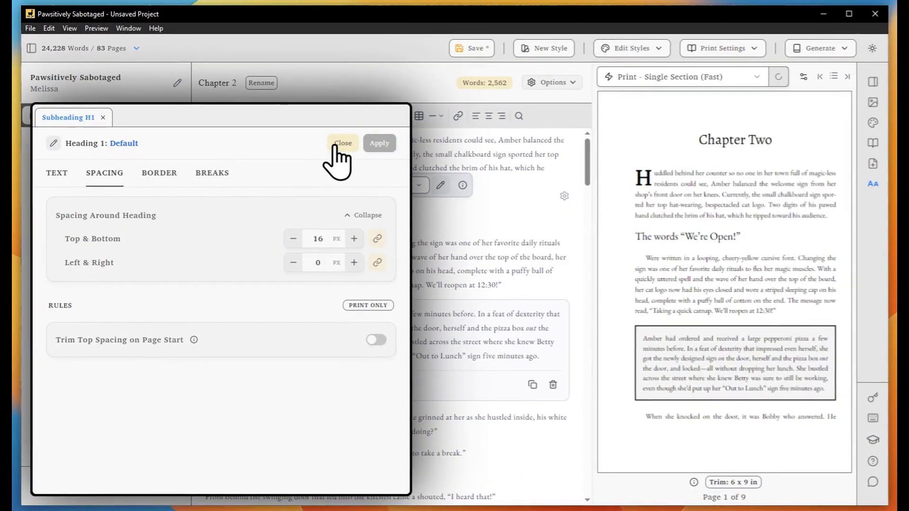
click(337, 143)
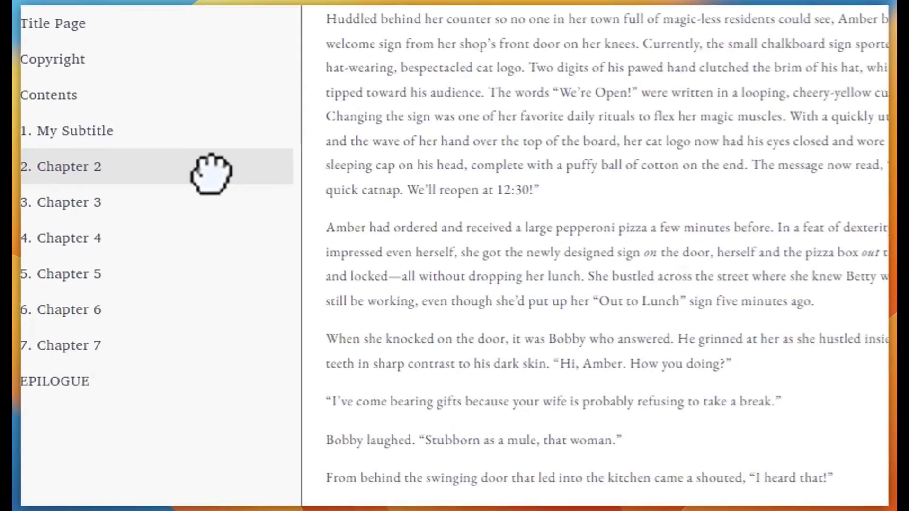
right_click(139, 226)
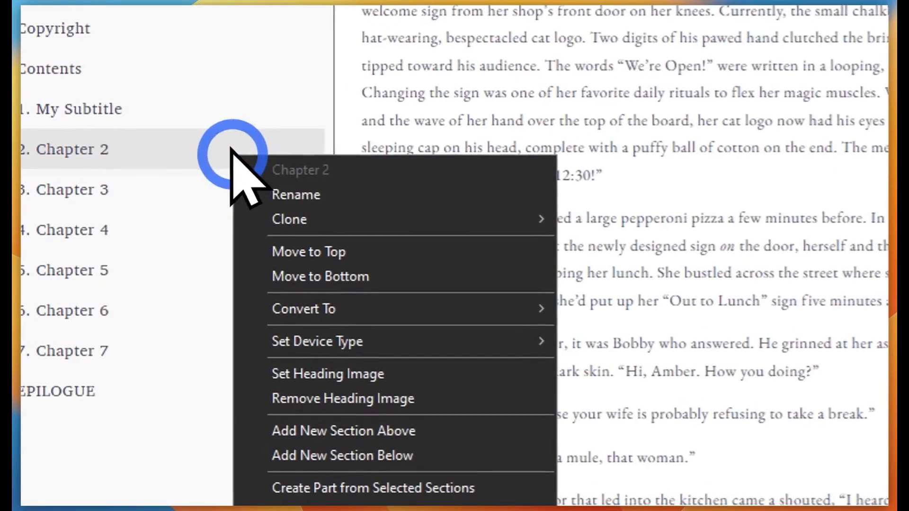
mouse_move(249, 316)
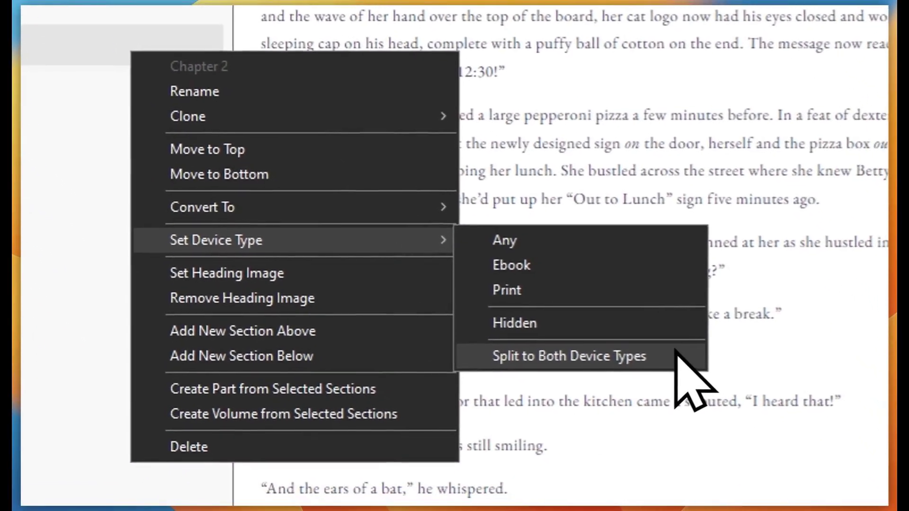
click(767, 458)
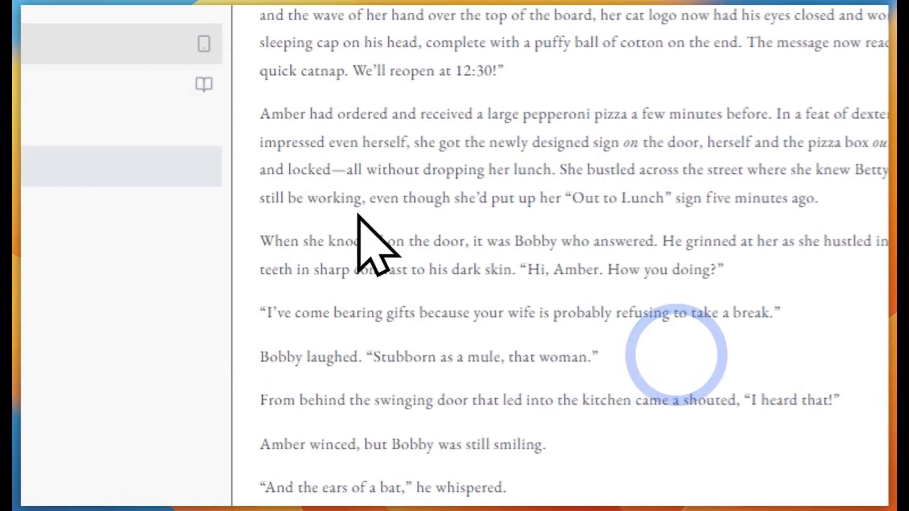
click(122, 93)
click(107, 46)
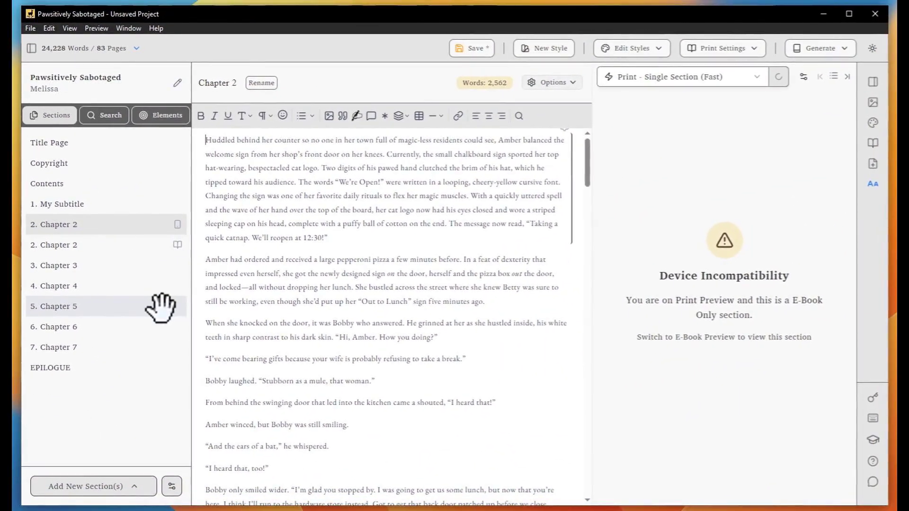
key(ctrl+shift+z)
click(122, 225)
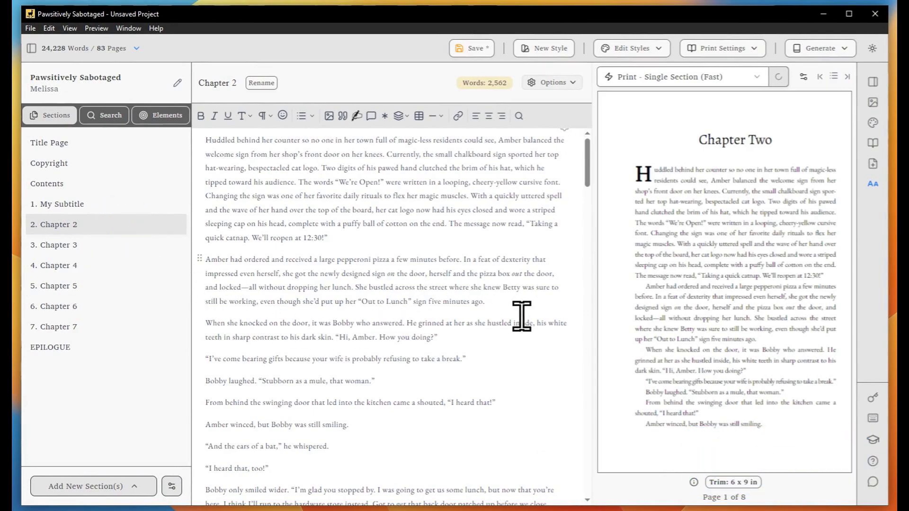
Wrap the pizza paragraph in a device-specific block set to Print only
drag(522, 317, 230, 270)
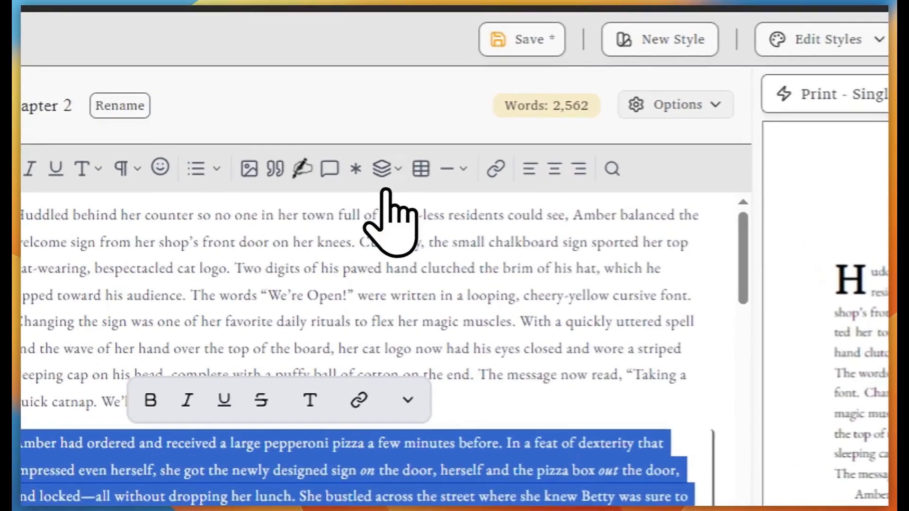
click(399, 116)
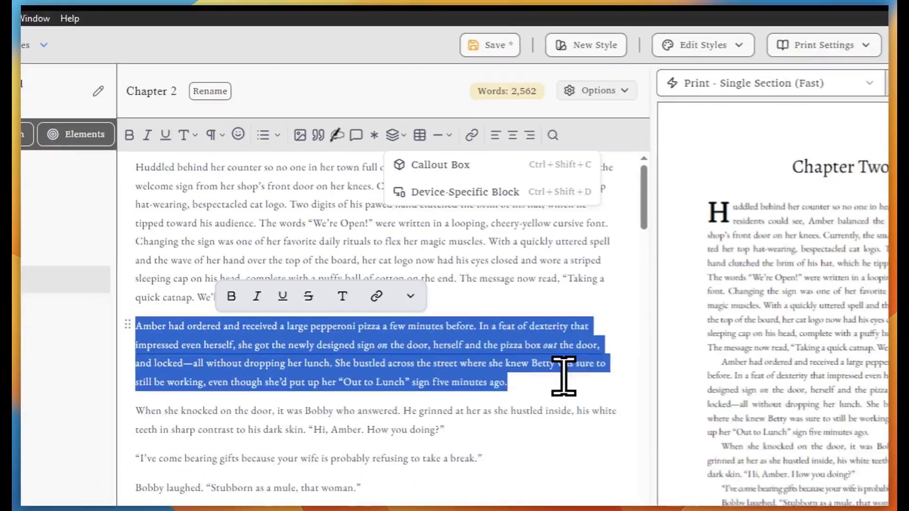
click(507, 315)
click(475, 281)
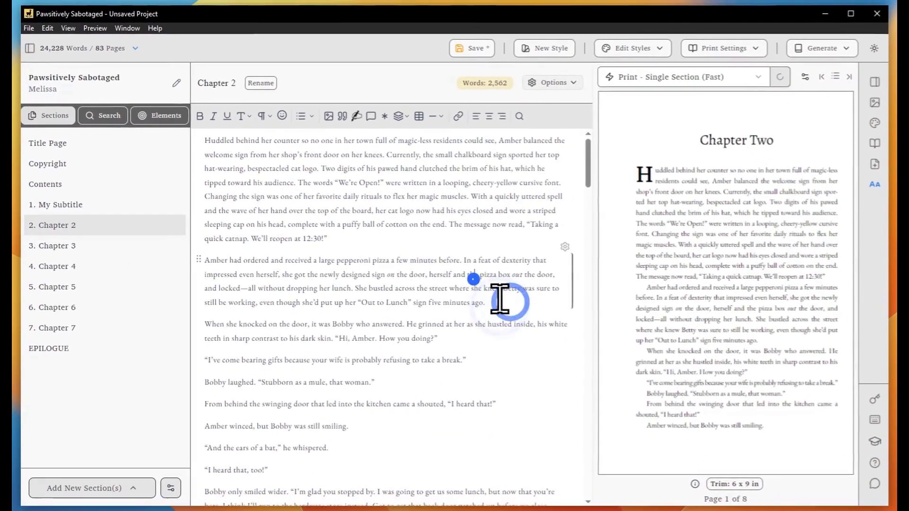
key(ctrl+shift+d)
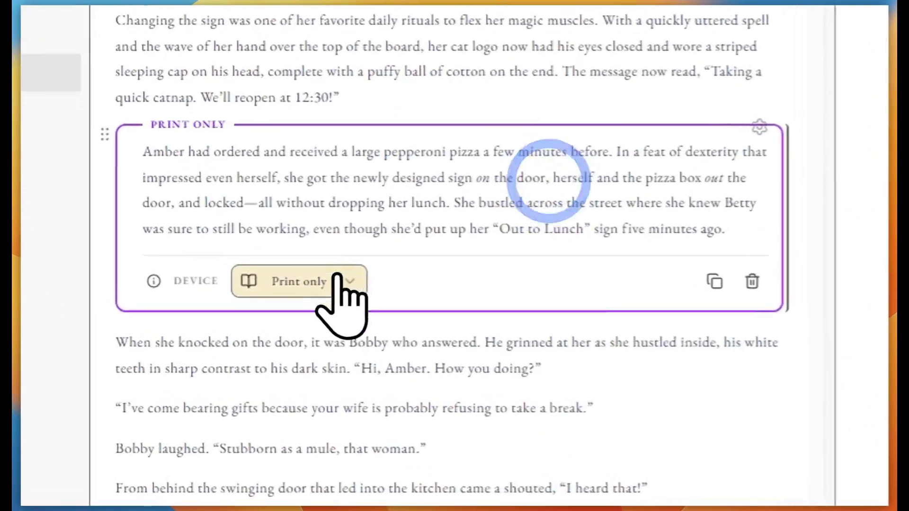
click(330, 338)
click(350, 353)
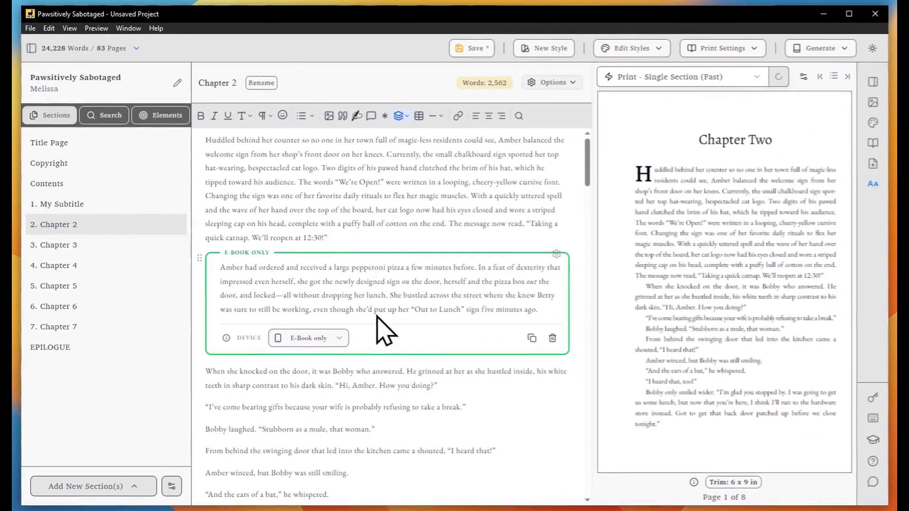
click(322, 338)
click(323, 359)
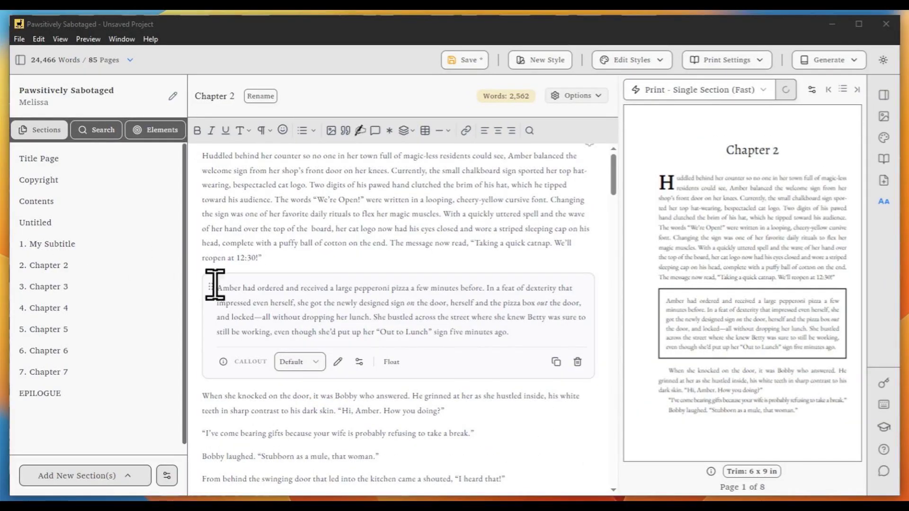
Wrap the callout in a device-specific block and drag the first paragraph into it
click(341, 318)
click(404, 130)
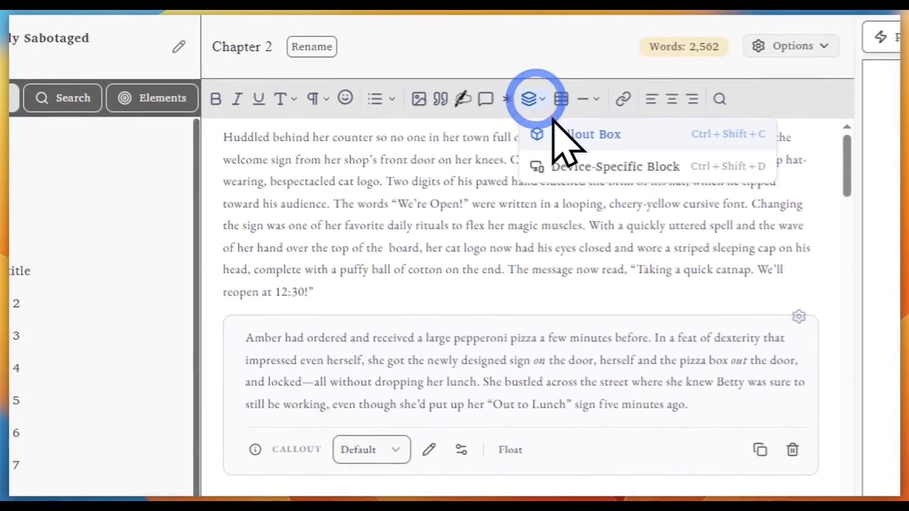
click(577, 164)
click(386, 249)
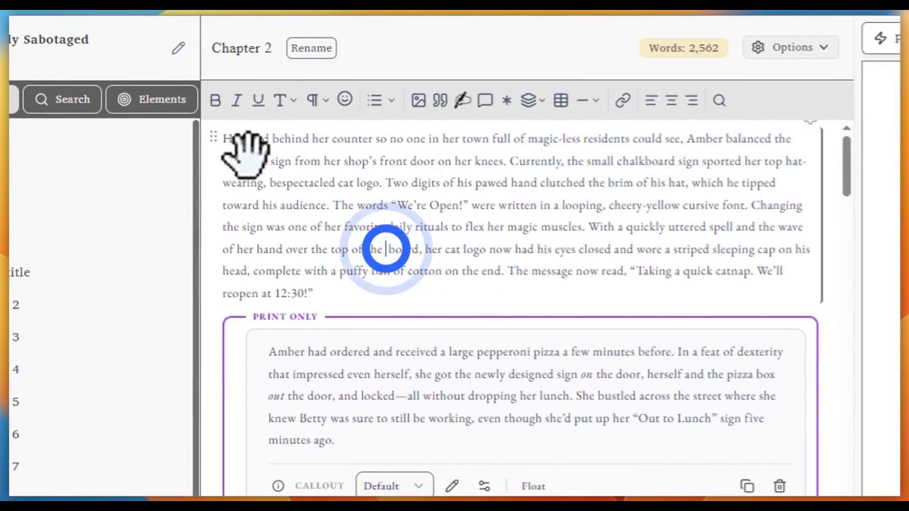
drag(213, 137, 288, 335)
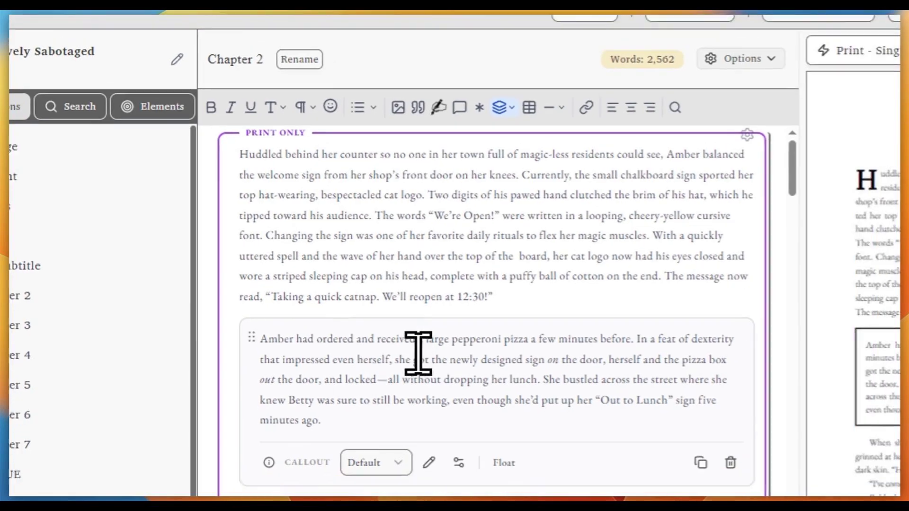
click(366, 374)
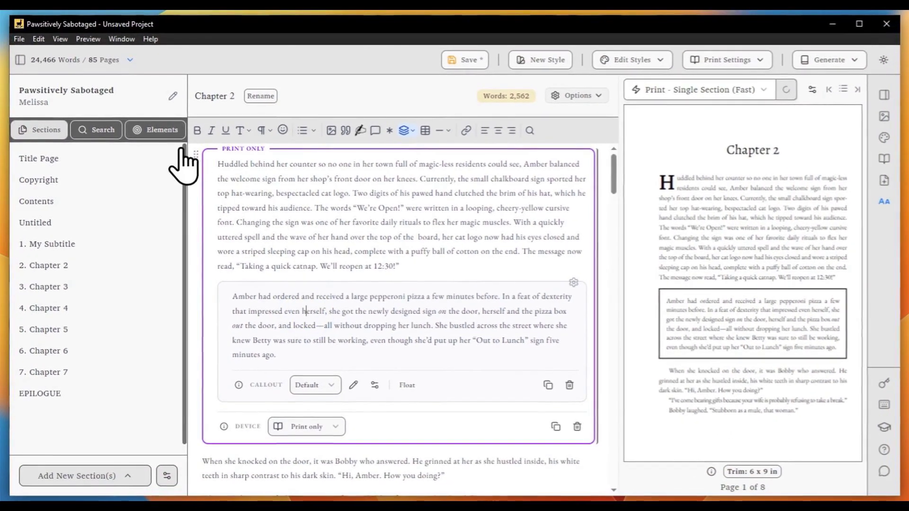
click(175, 131)
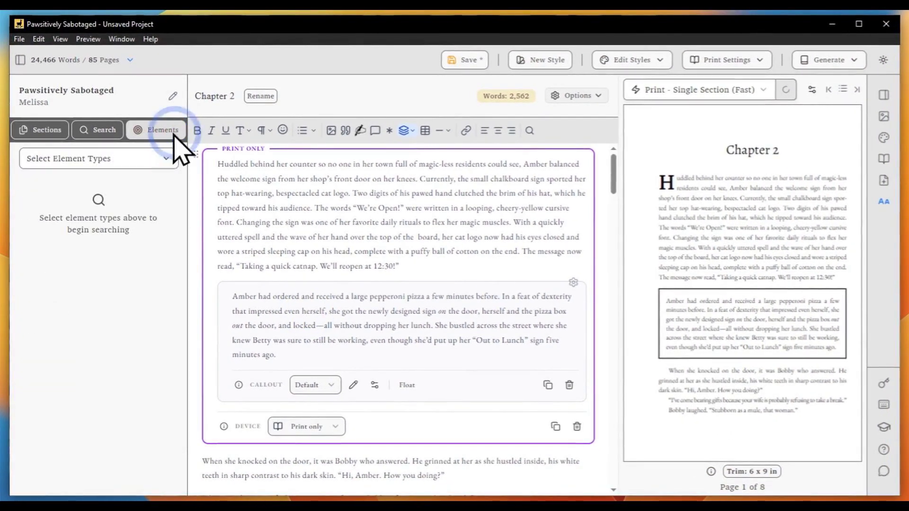
Search the book's elements for Callout Boxes
click(165, 159)
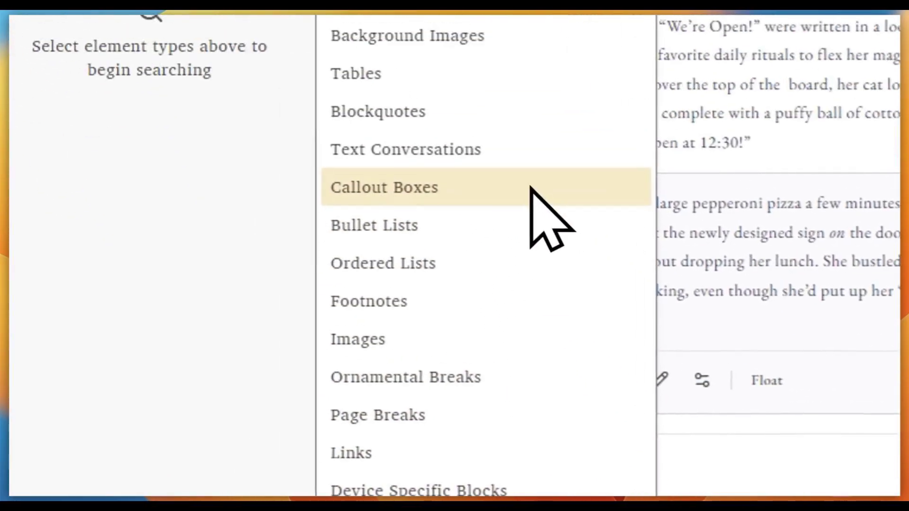
click(535, 190)
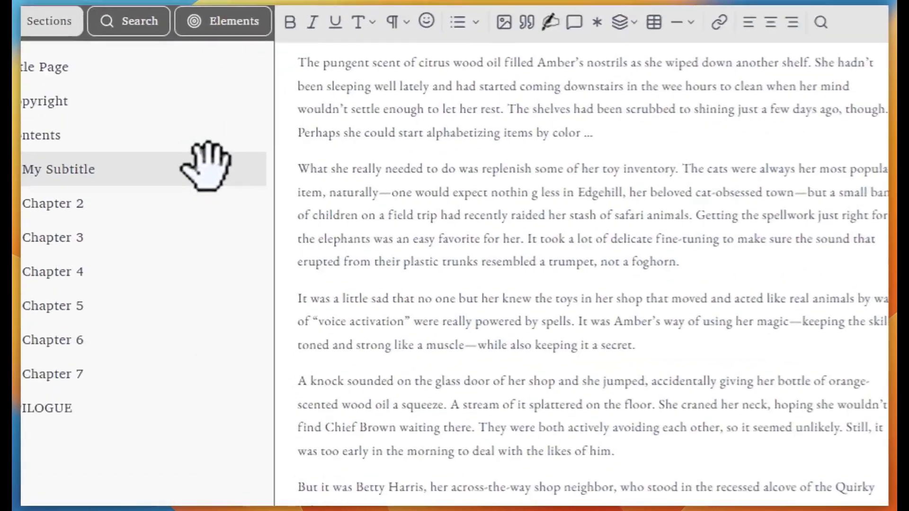
right_click(150, 201)
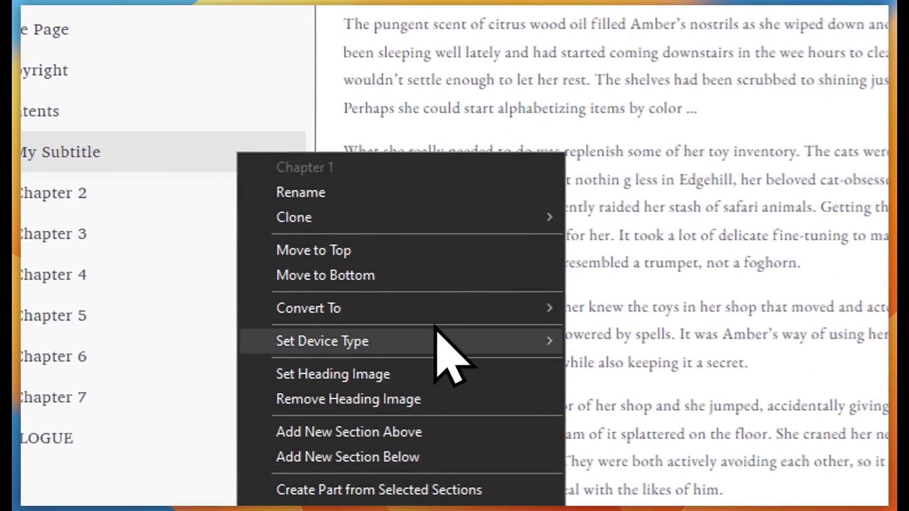
mouse_move(436, 327)
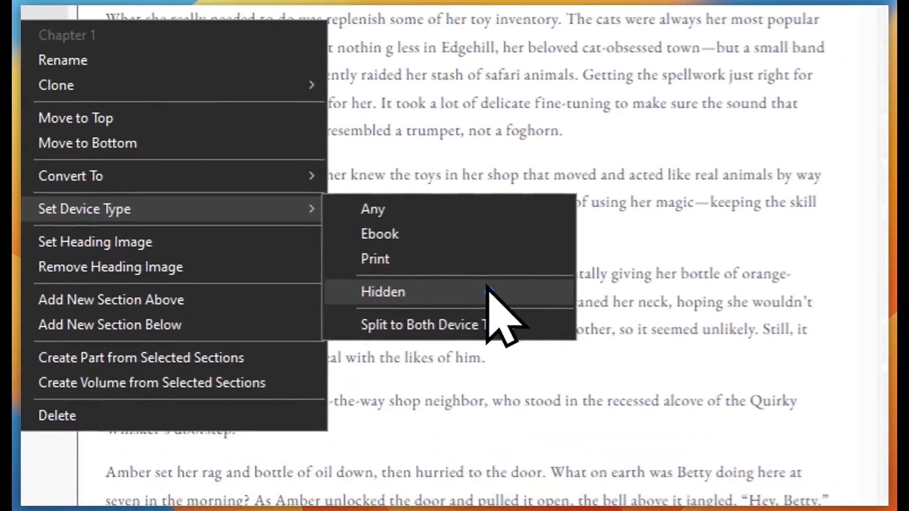
click(687, 424)
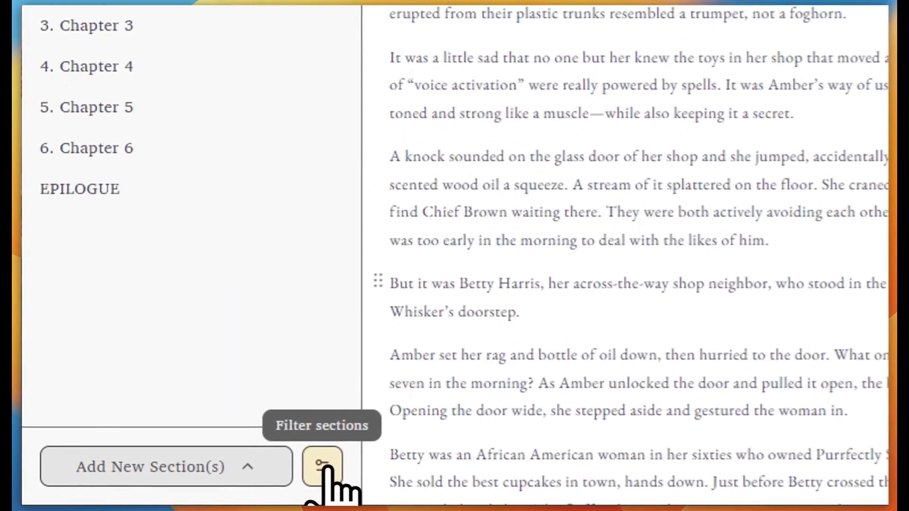
click(326, 466)
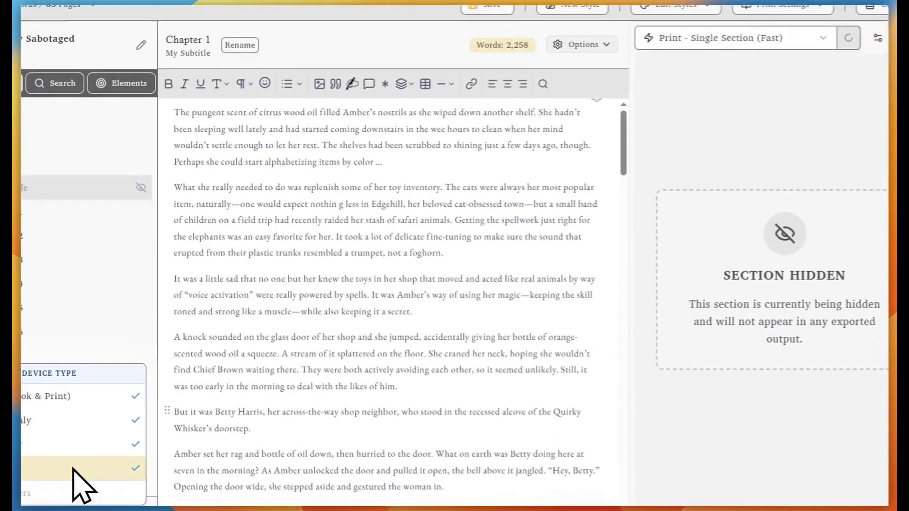
click(218, 378)
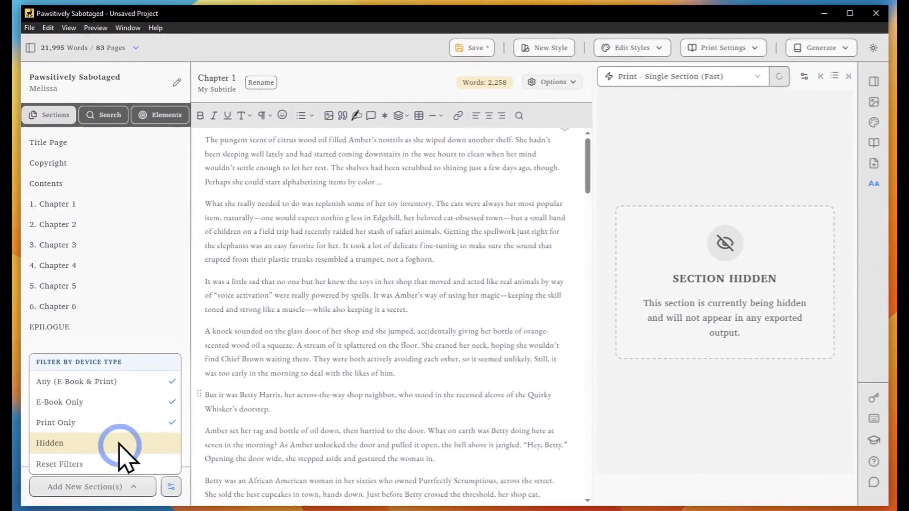
click(122, 448)
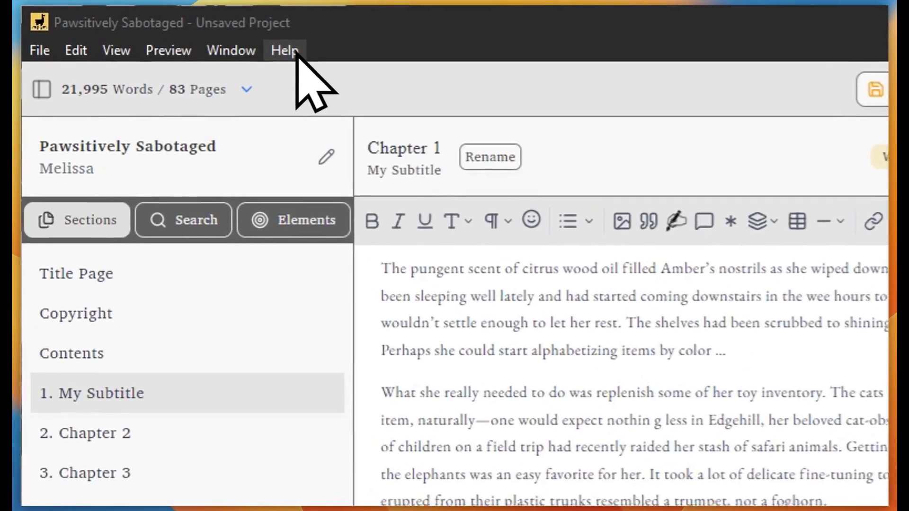
click(160, 28)
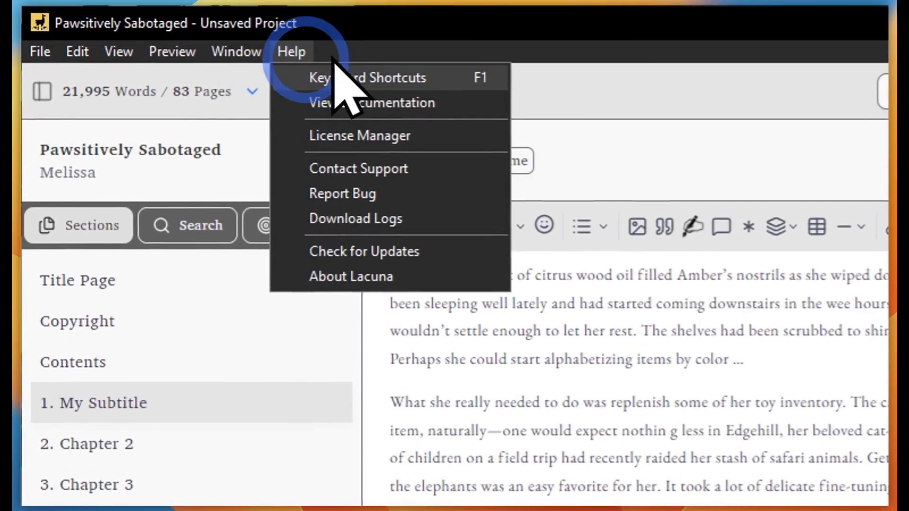
click(456, 78)
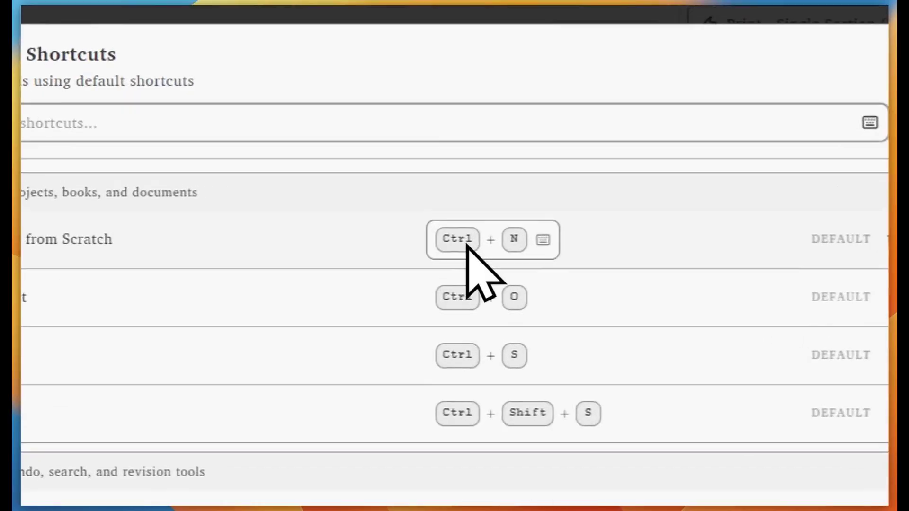
click(490, 246)
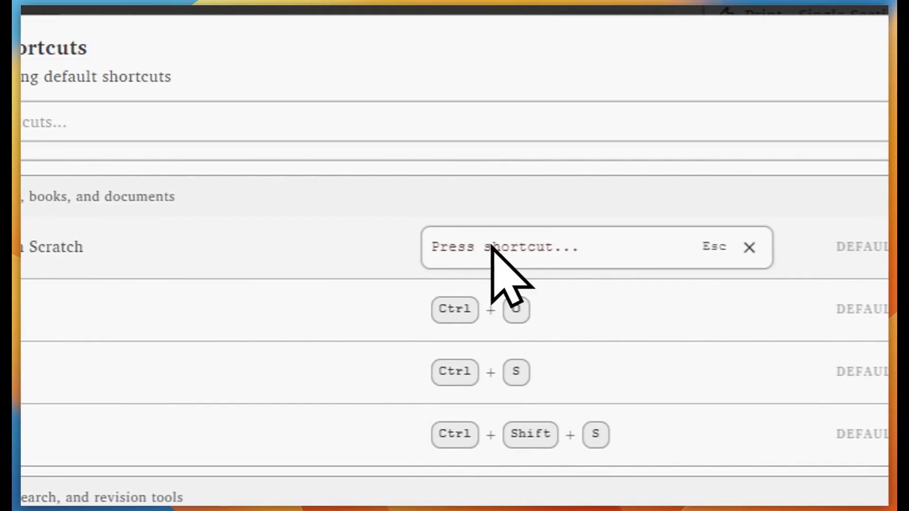
key(F2)
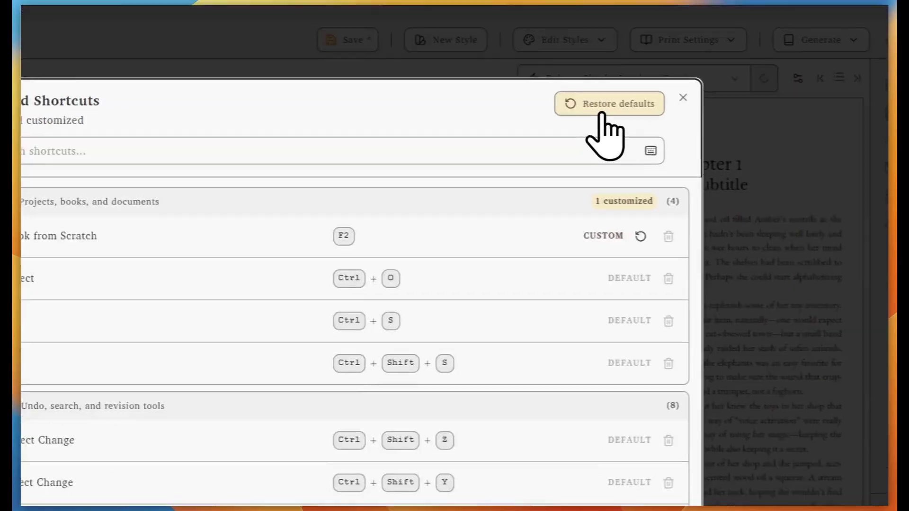
click(662, 98)
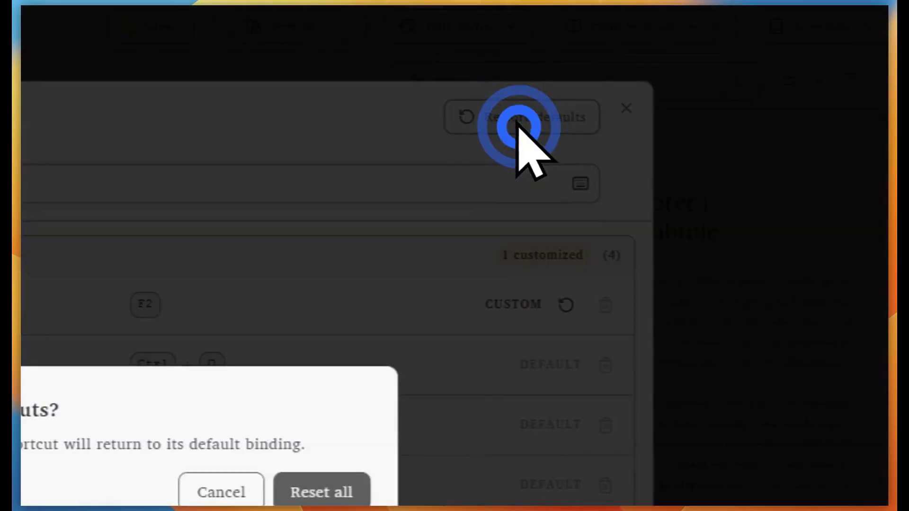
click(570, 286)
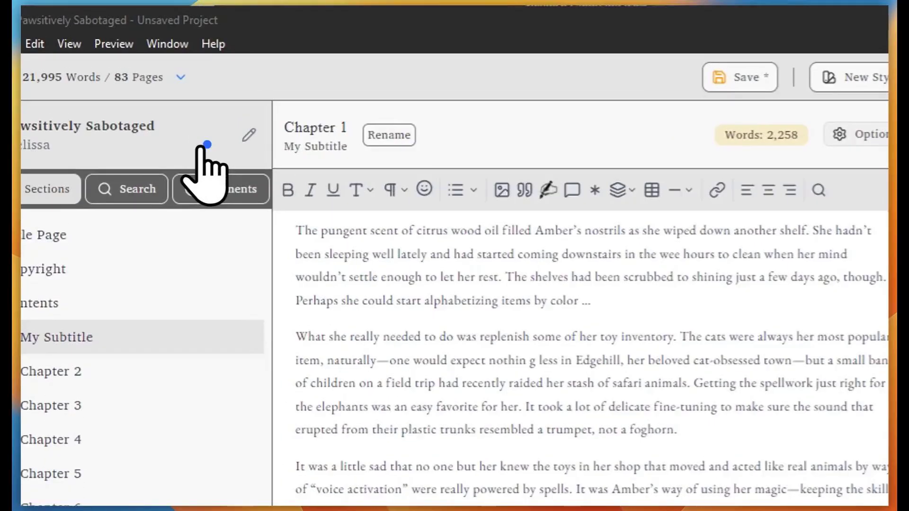
In Book Details, cycle the language through Swedish, German, Russian and Portuguese, settling on French
click(150, 92)
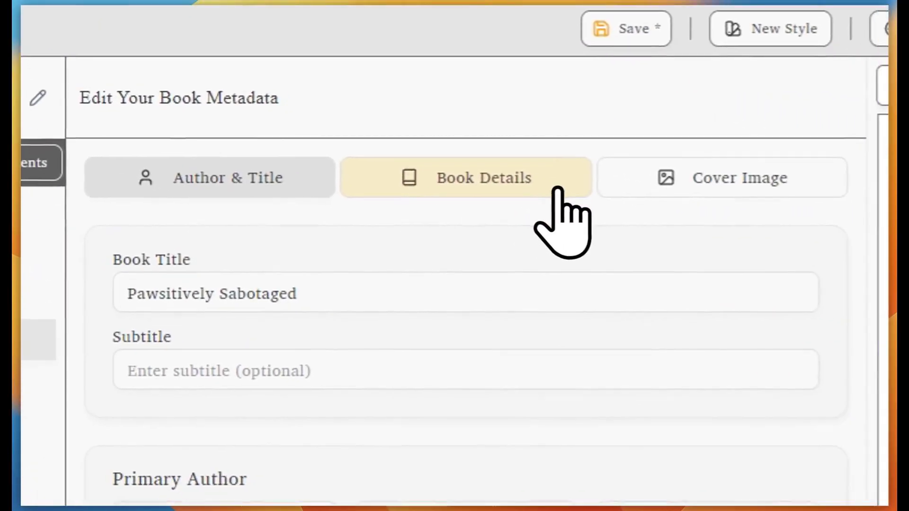
click(721, 229)
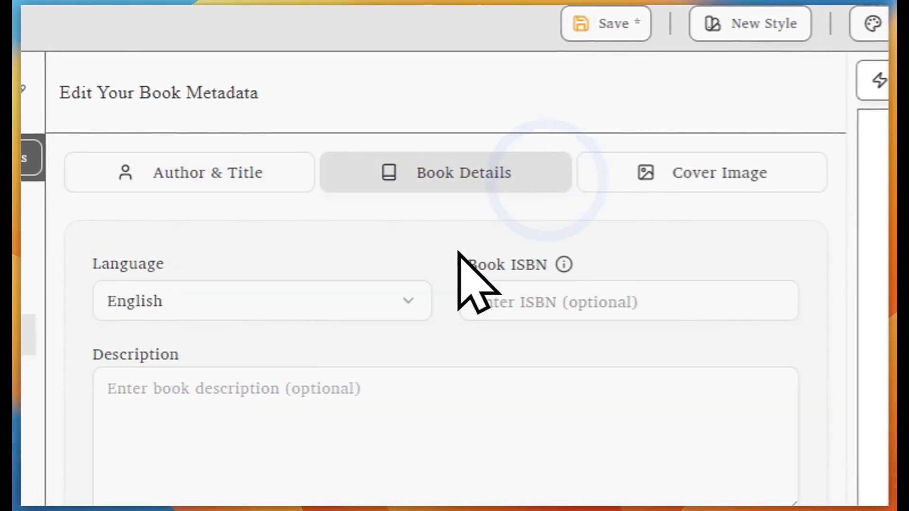
click(384, 300)
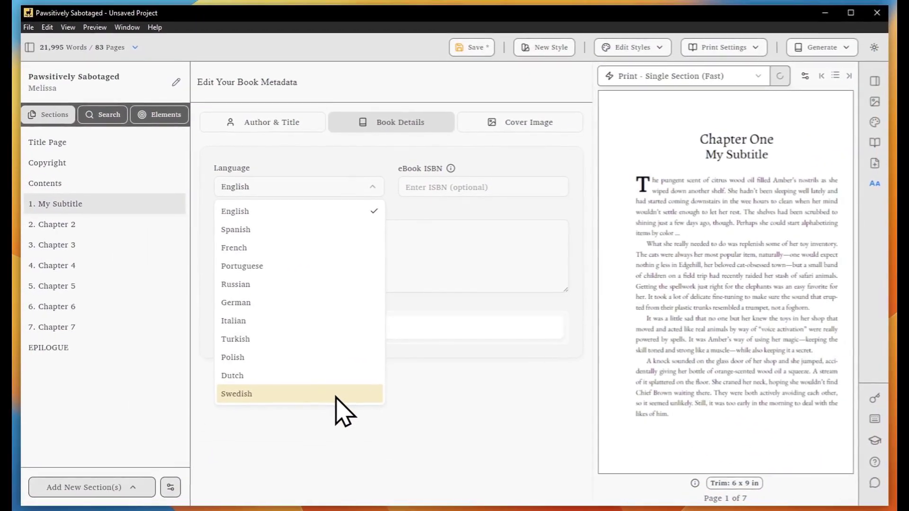
click(369, 396)
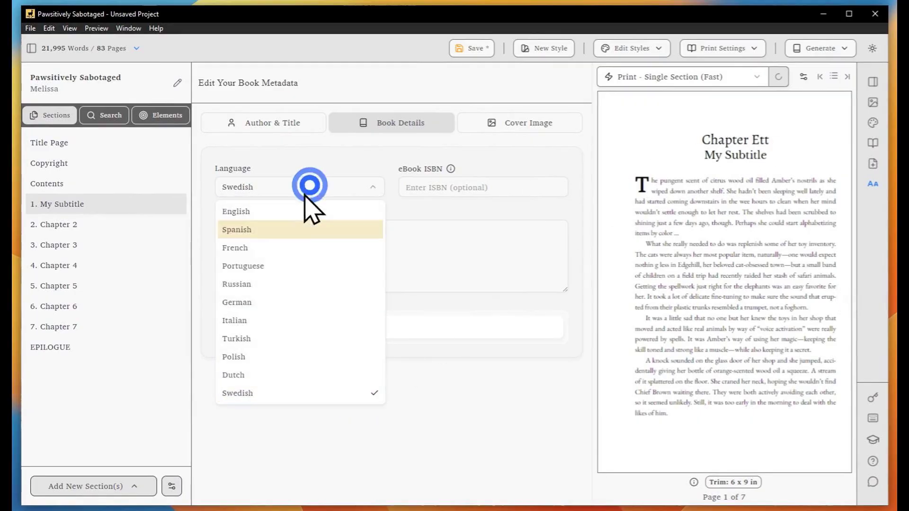
click(269, 299)
click(294, 188)
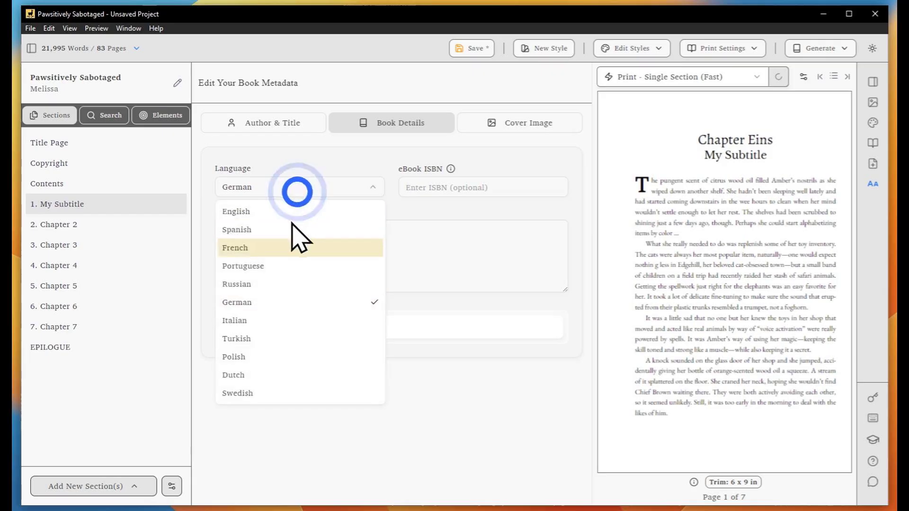
click(289, 283)
click(310, 187)
click(291, 265)
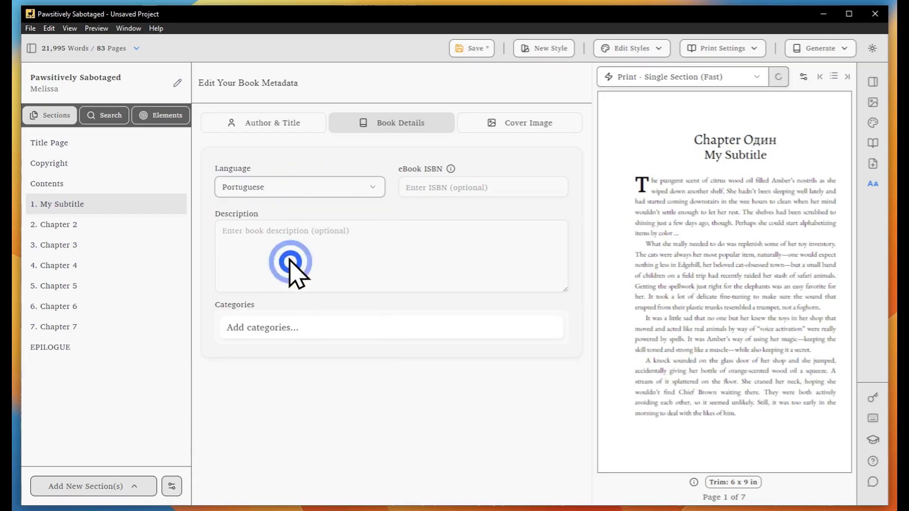
click(301, 185)
click(279, 247)
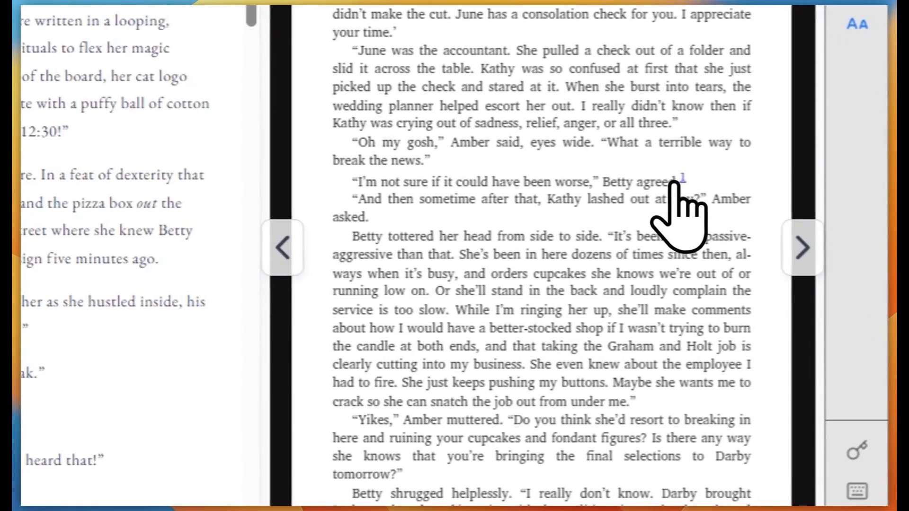
Append '!' to the 'Betty agreed' footnote so it reads 'Testing Footnote!', then reopen it
click(681, 180)
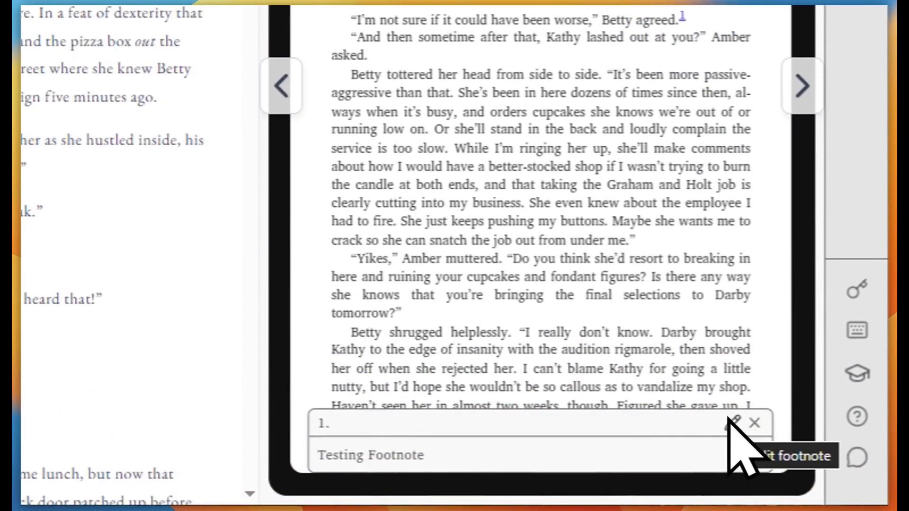
click(733, 422)
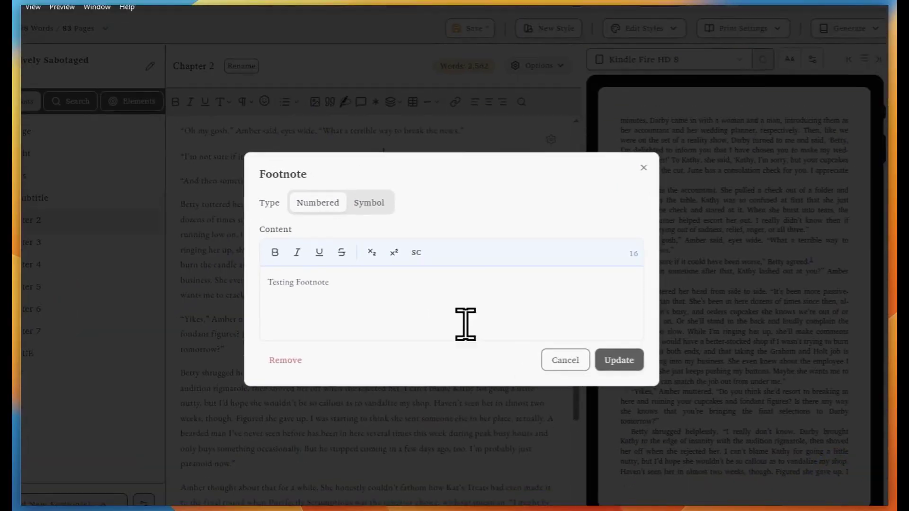
text(!)
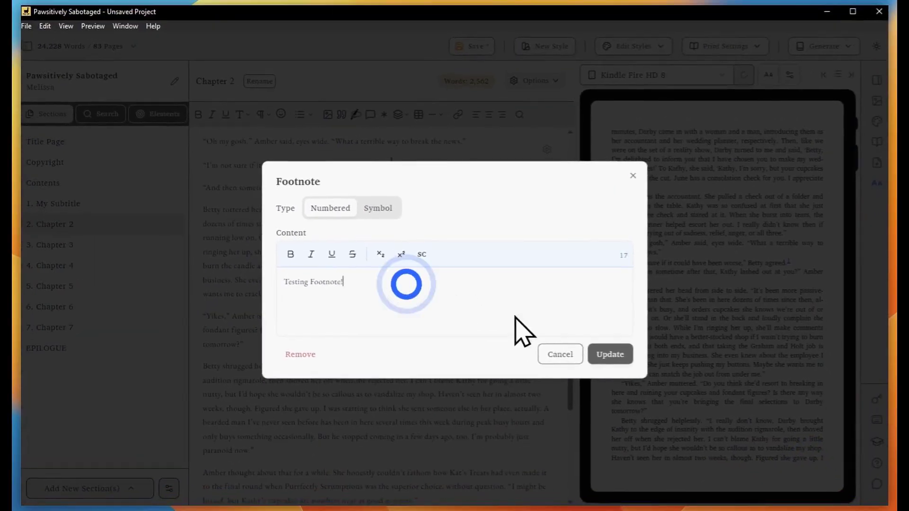
click(608, 355)
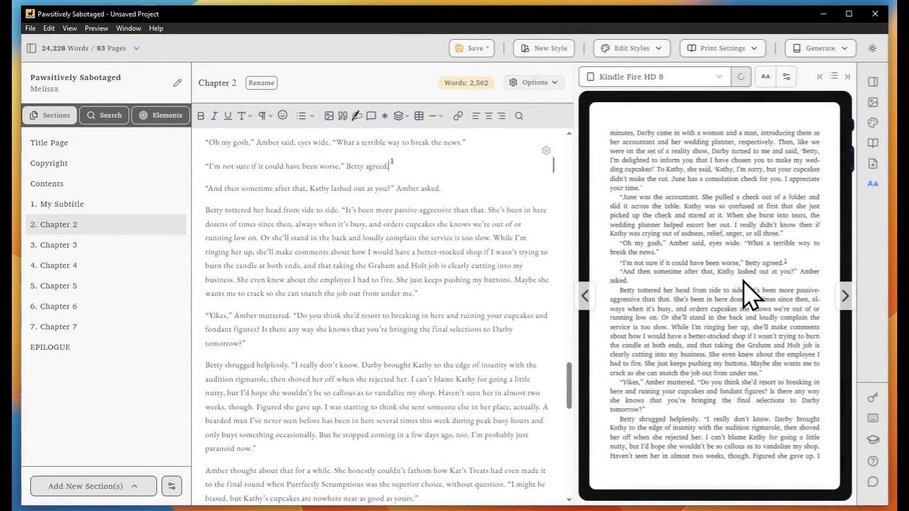
click(392, 162)
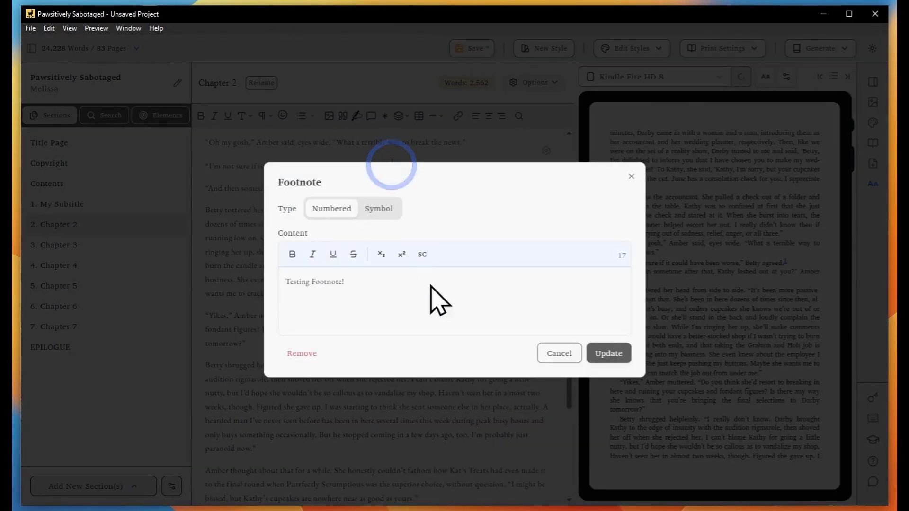